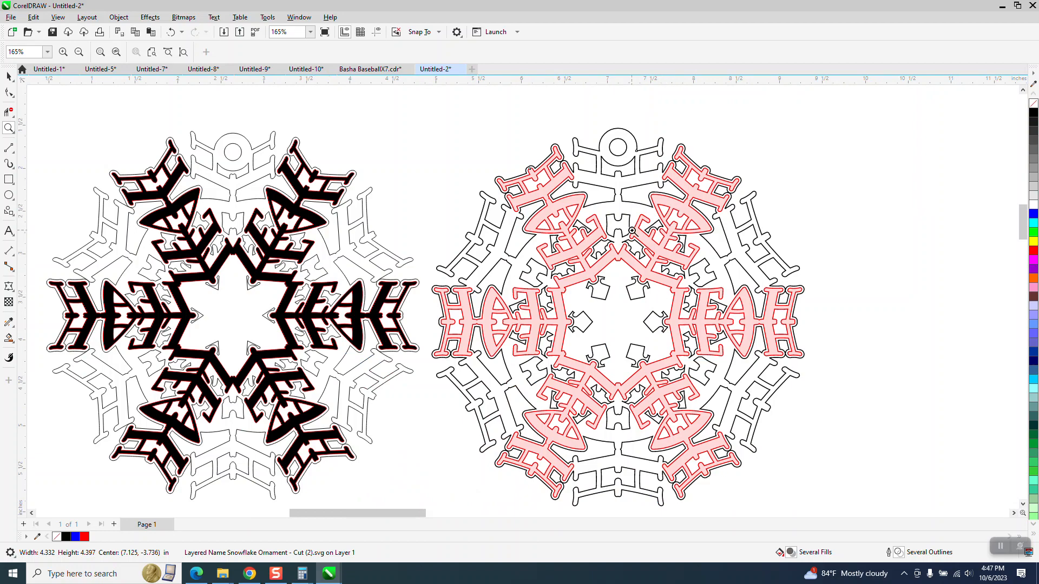
Step: Switch to Chrome and look over the Layered Name Snowflake Ornament page, including its materials notes and design settings
scroll(595, 219, down, 1)
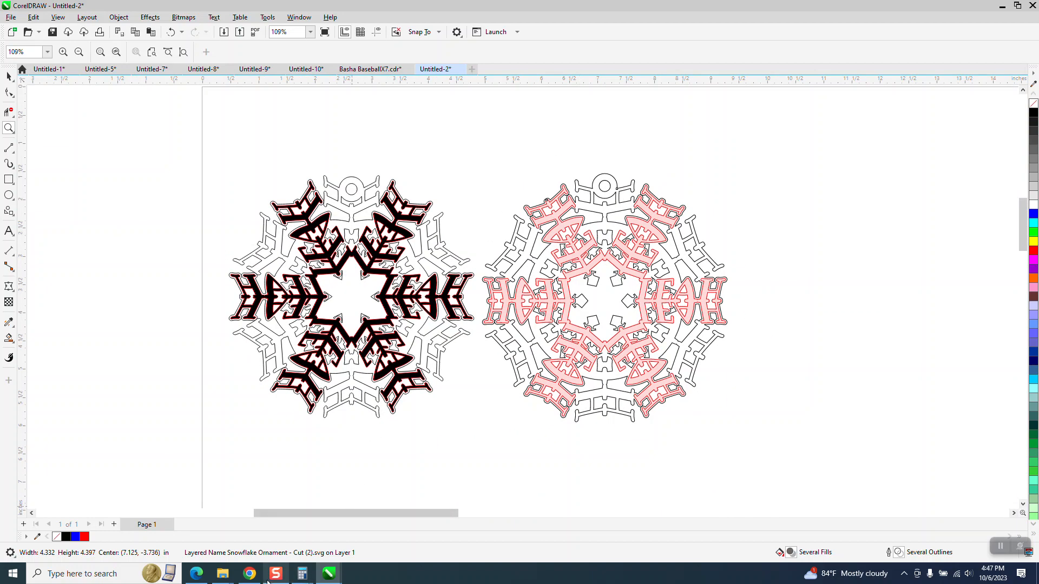
click(249, 573)
scroll(443, 244, up, 5)
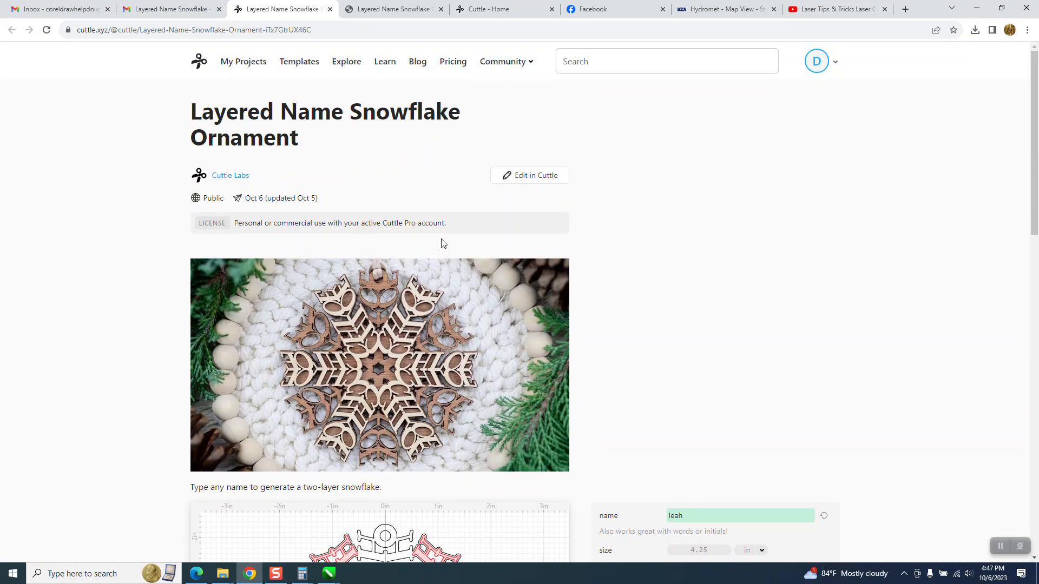
scroll(403, 335, down, 15)
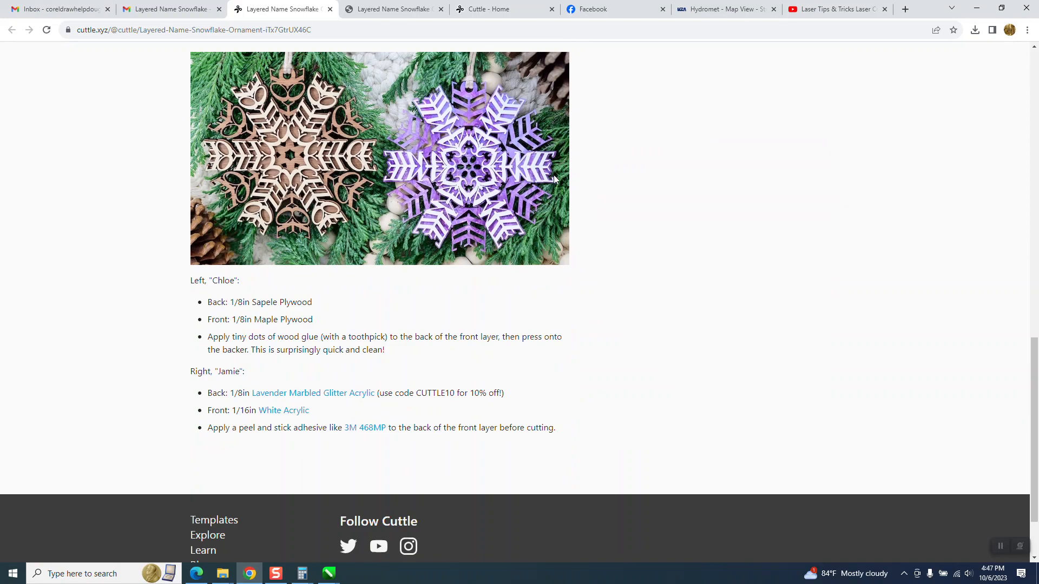
scroll(491, 195, up, 15)
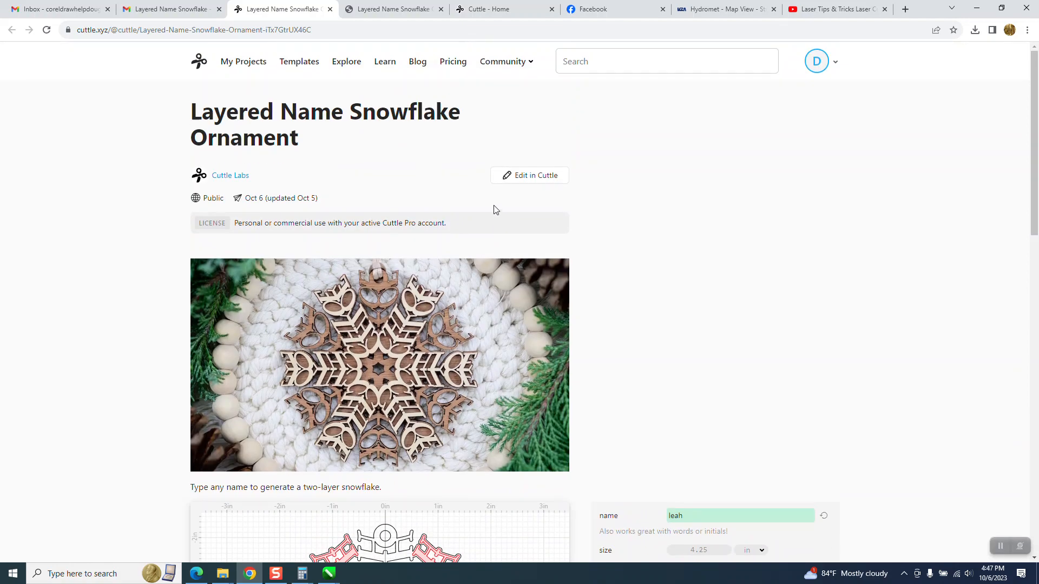
scroll(421, 306, down, 5)
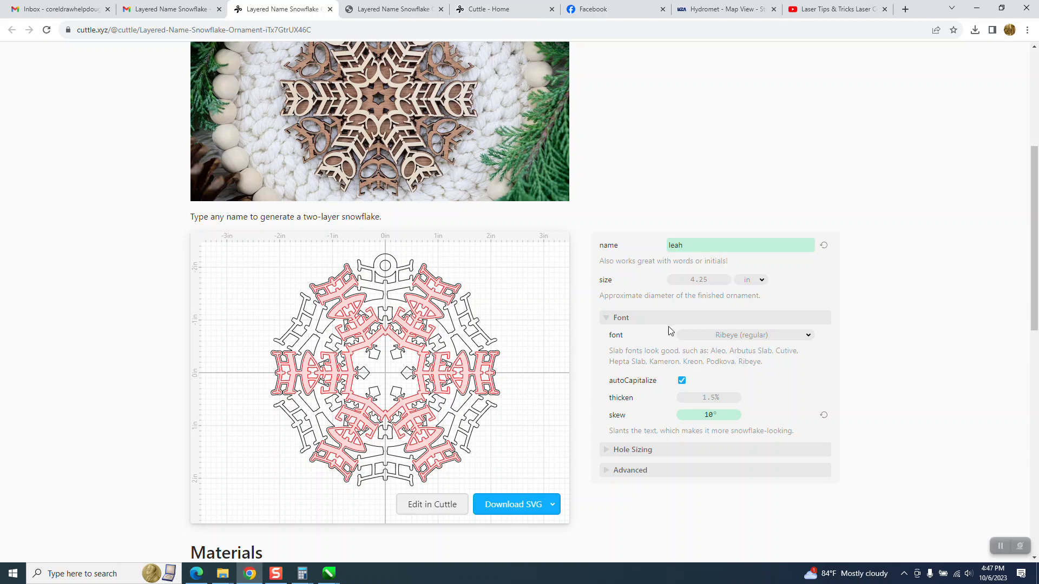
Step: Try a different four-letter first name in the snowflake design's name field
click(692, 249)
key(BackSpace)
key(BackSpace)
key(BackSpace)
key(BackSpace)
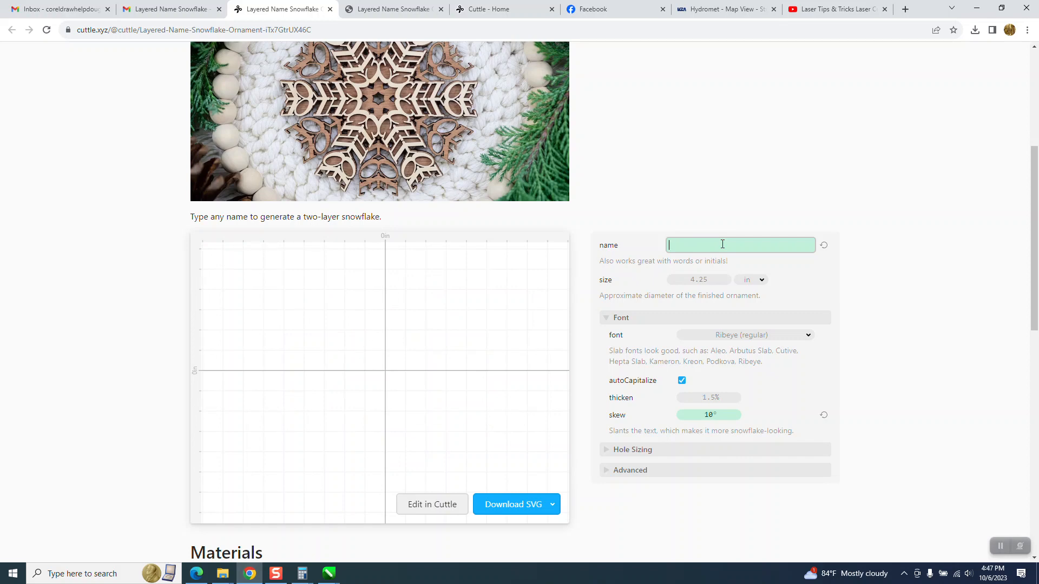
text(Jill)
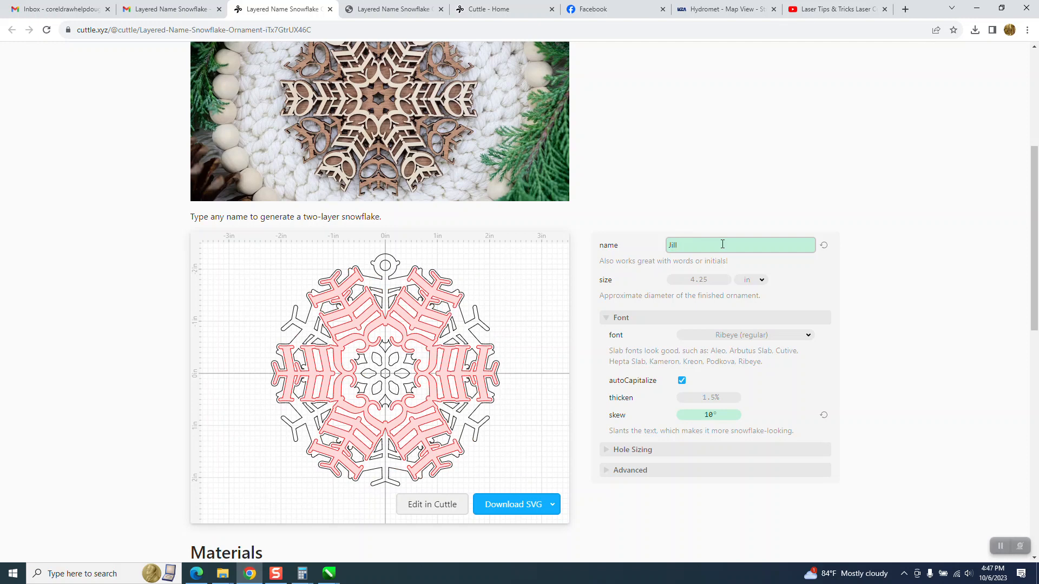
Step: Replace the snowflake design's name text with "bettery"
key(BackSpace)
key(BackSpace)
key(BackSpace)
key(BackSpace)
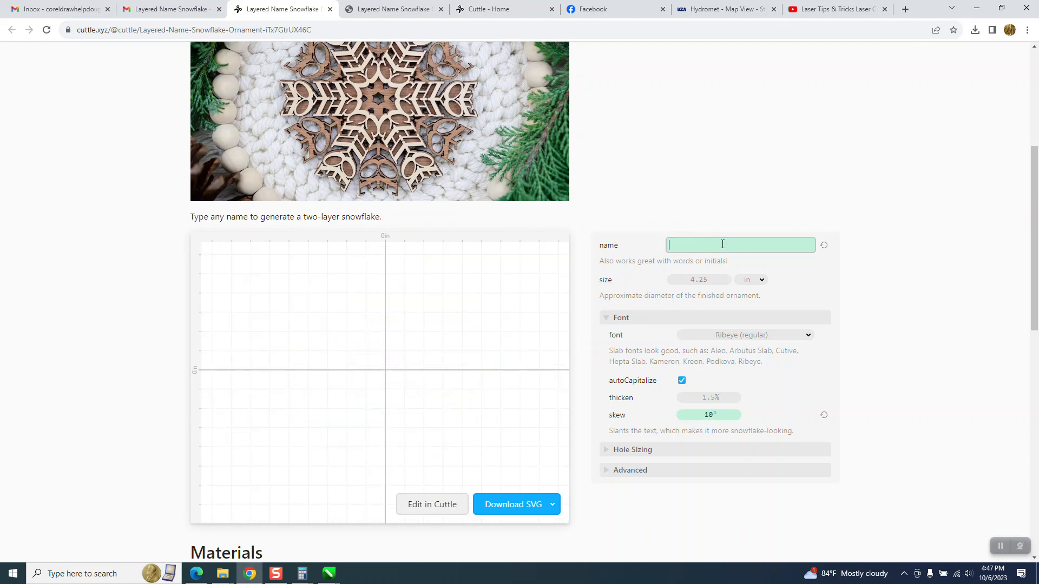
text(be)
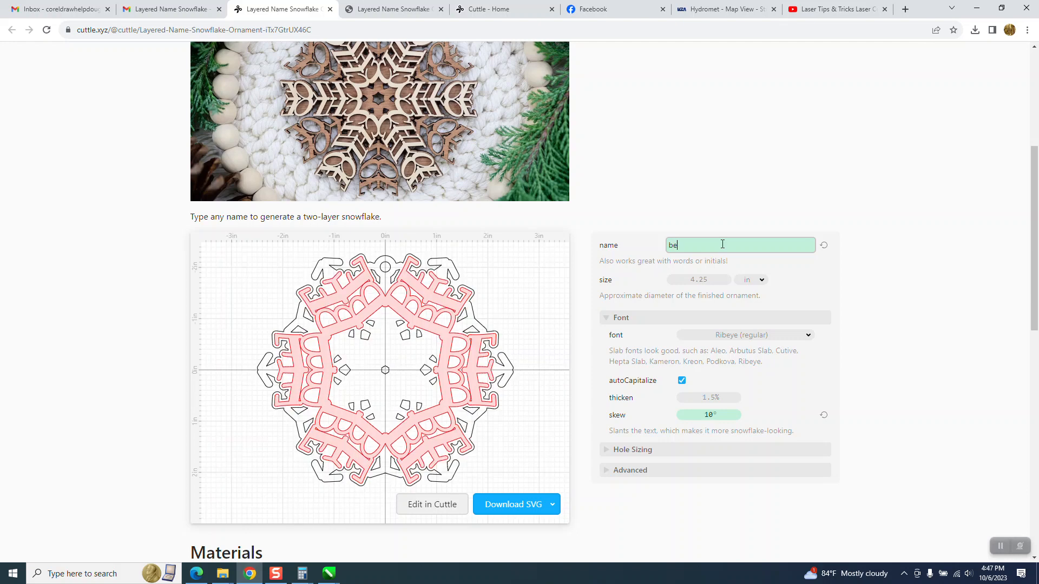
text(tter)
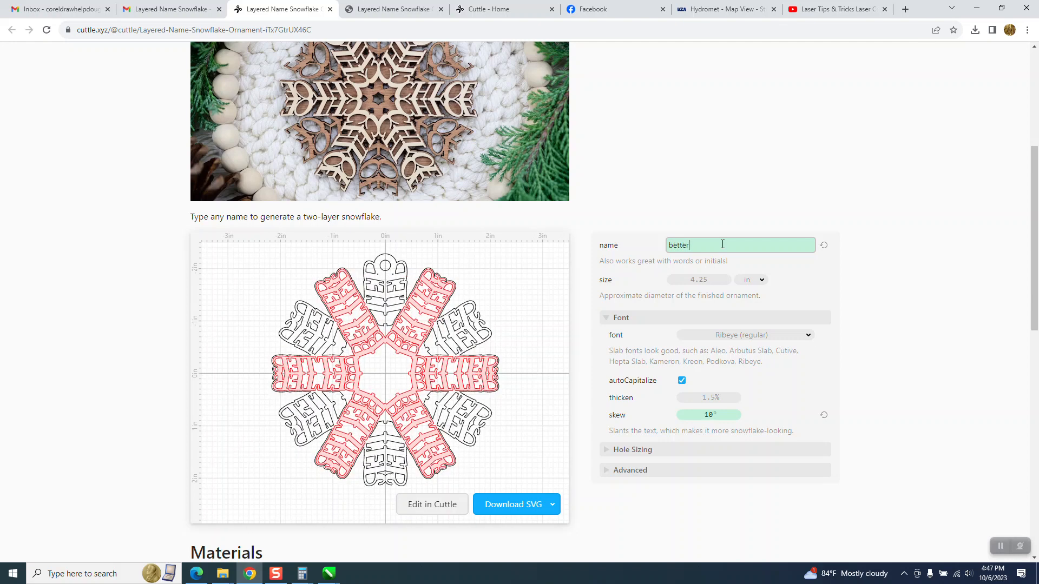
text(y)
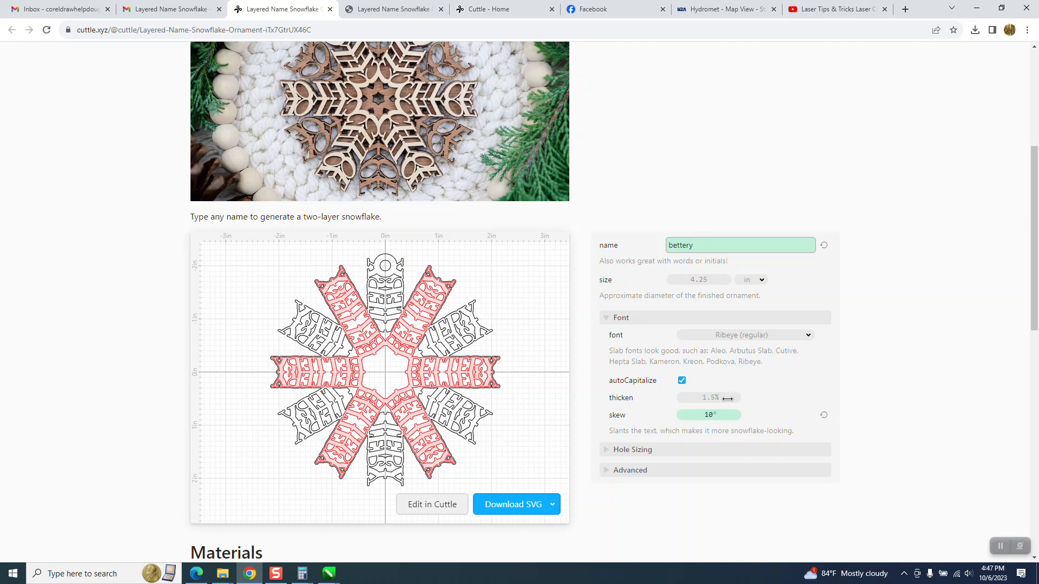
Step: Try a skew of 255 degrees on the snowflake's lettering
click(721, 417)
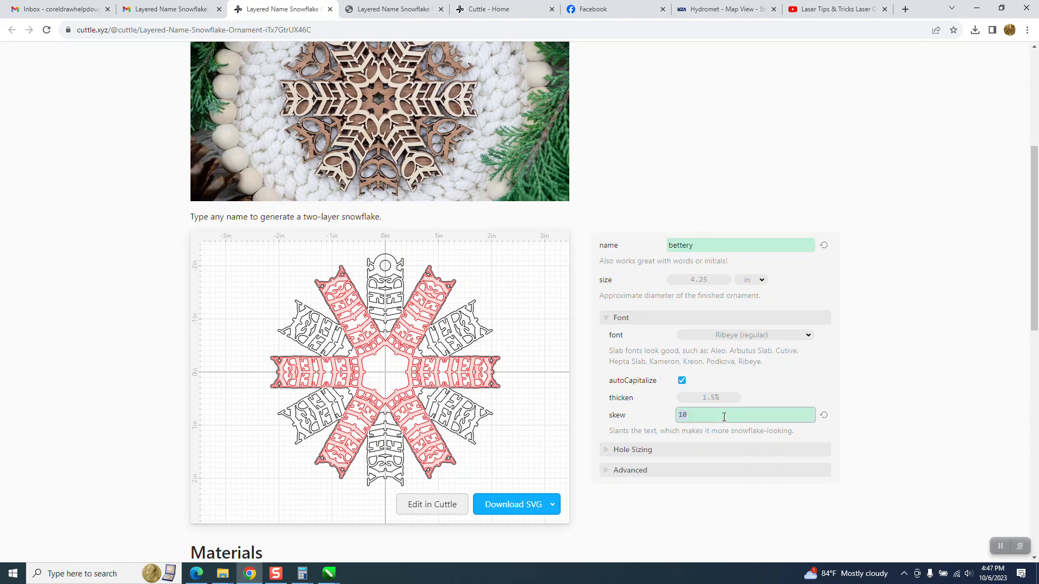
key(BackSpace)
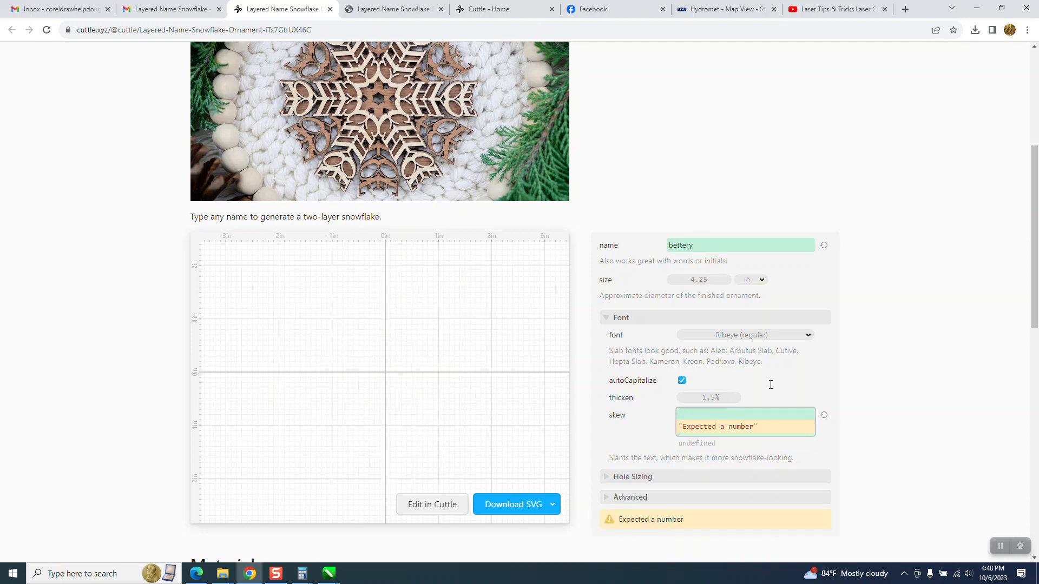
text(2)
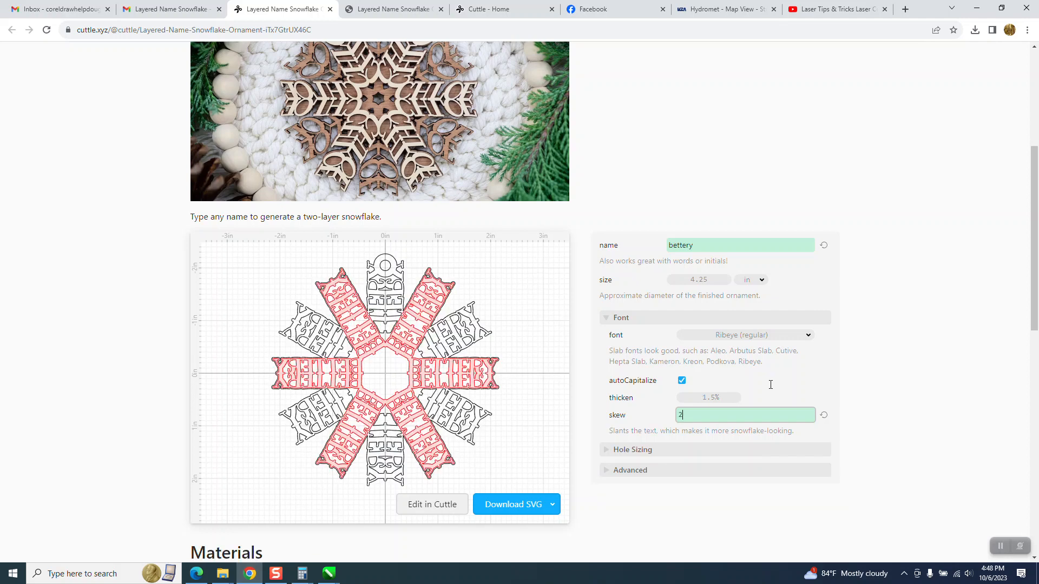
text(5)
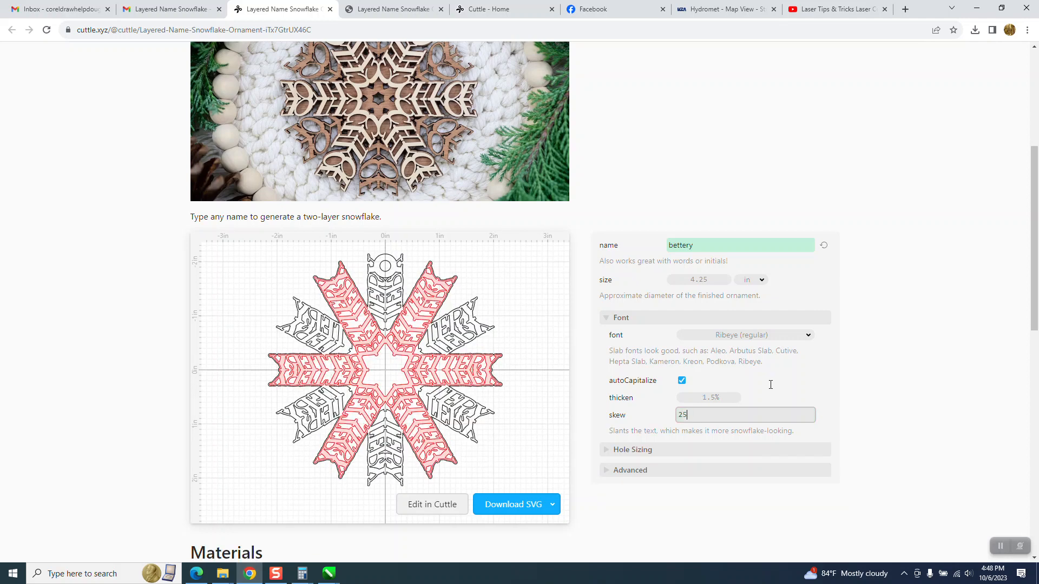
text(5)
key(Return)
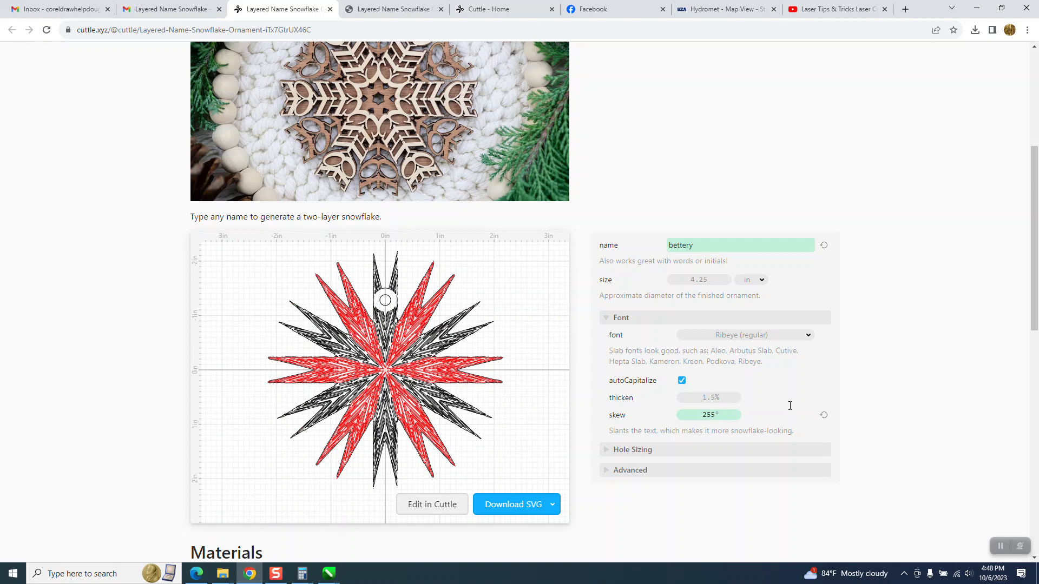
Step: Try skew values of 233 and 23 degrees on the snowflake's lettering
drag(720, 414, 720, 414)
click(710, 415)
text(233)
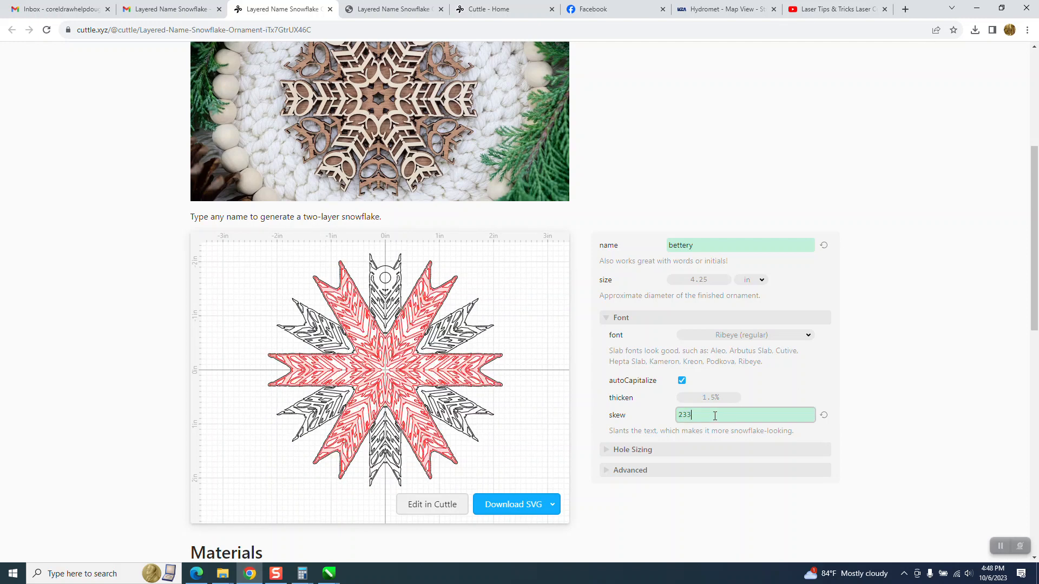
key(BackSpace)
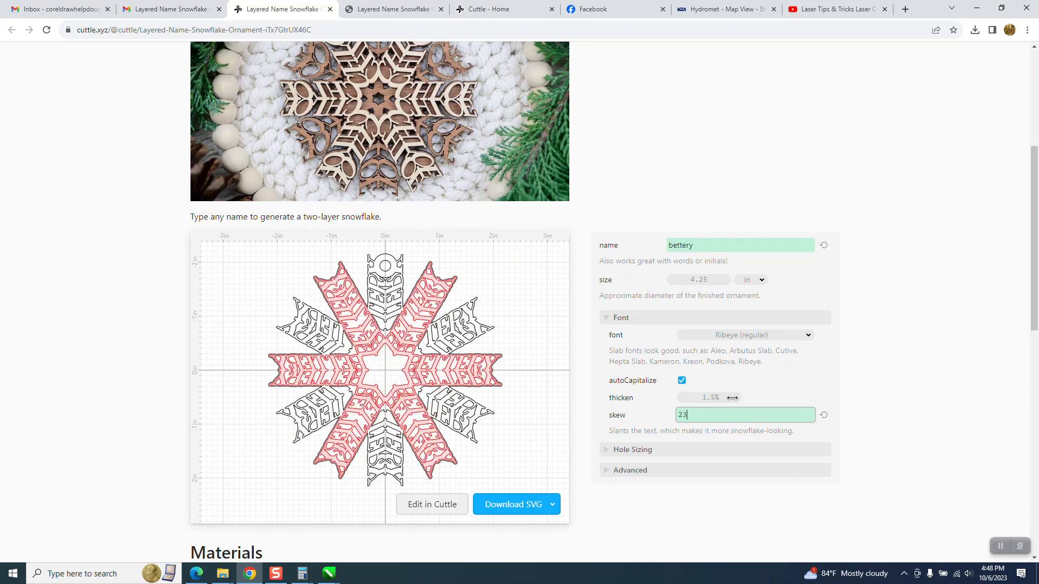
Step: Set the lettering skew to 25 degrees and download the snowflake design as an SVG
key(BackSpace)
key(BackSpace)
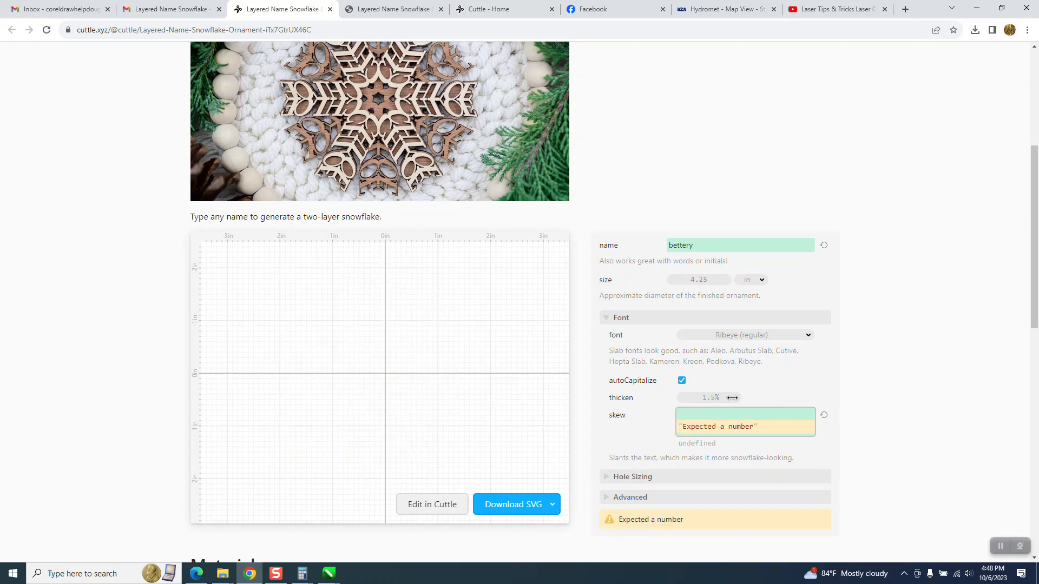
text(2)
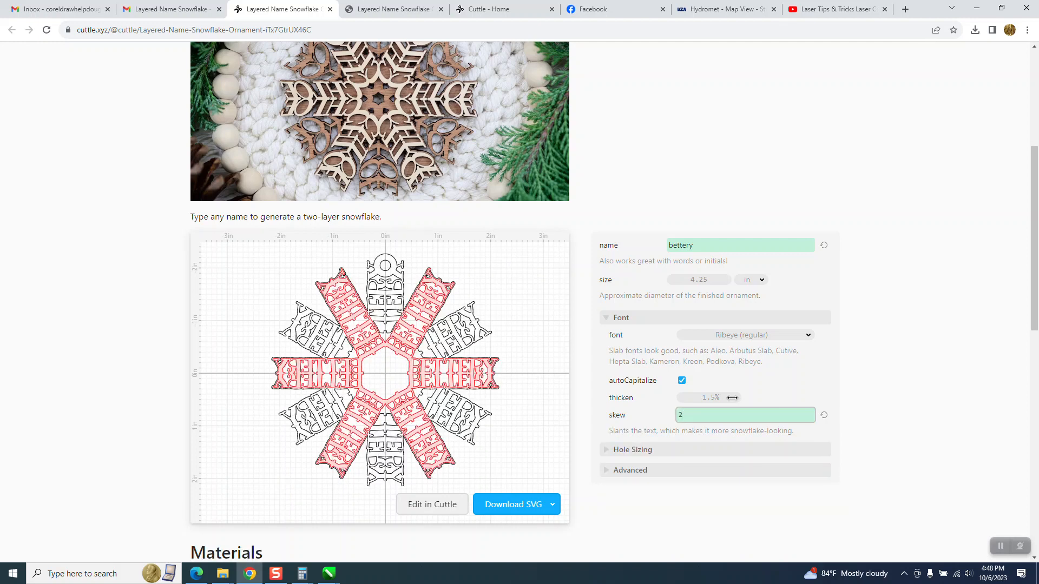
text(5)
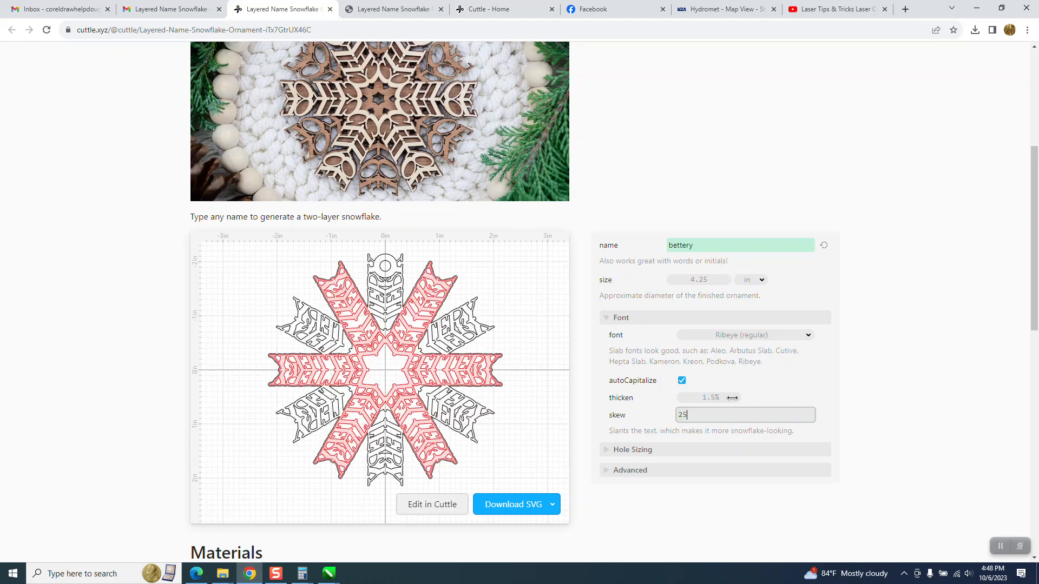
key(Return)
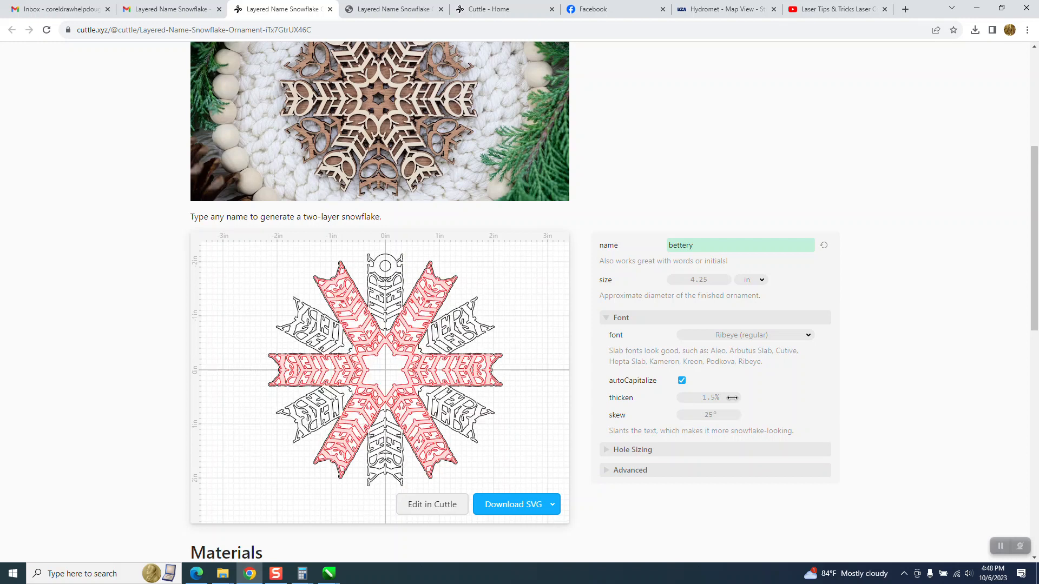
click(517, 505)
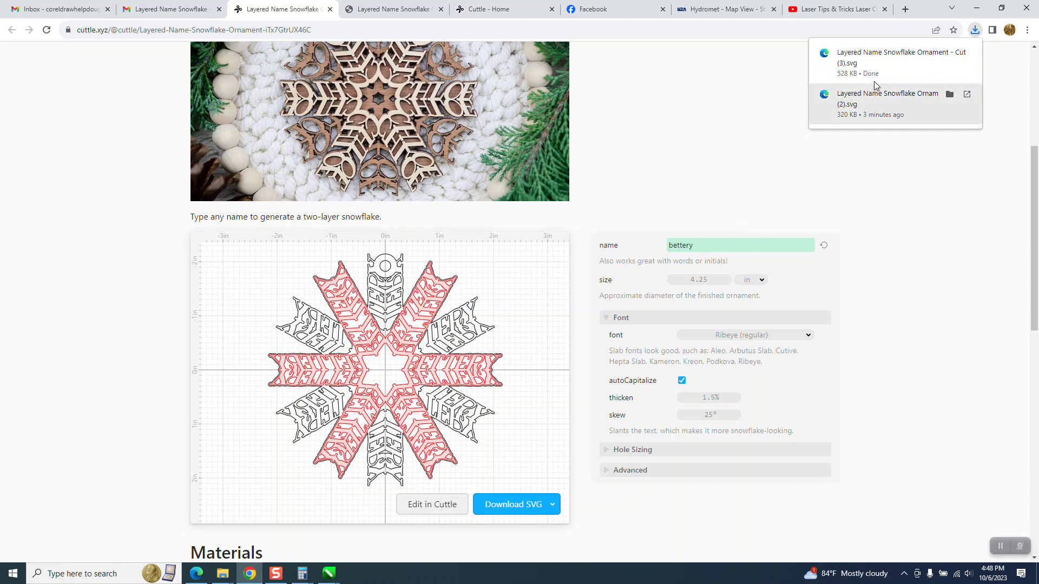
mouse_move(880, 69)
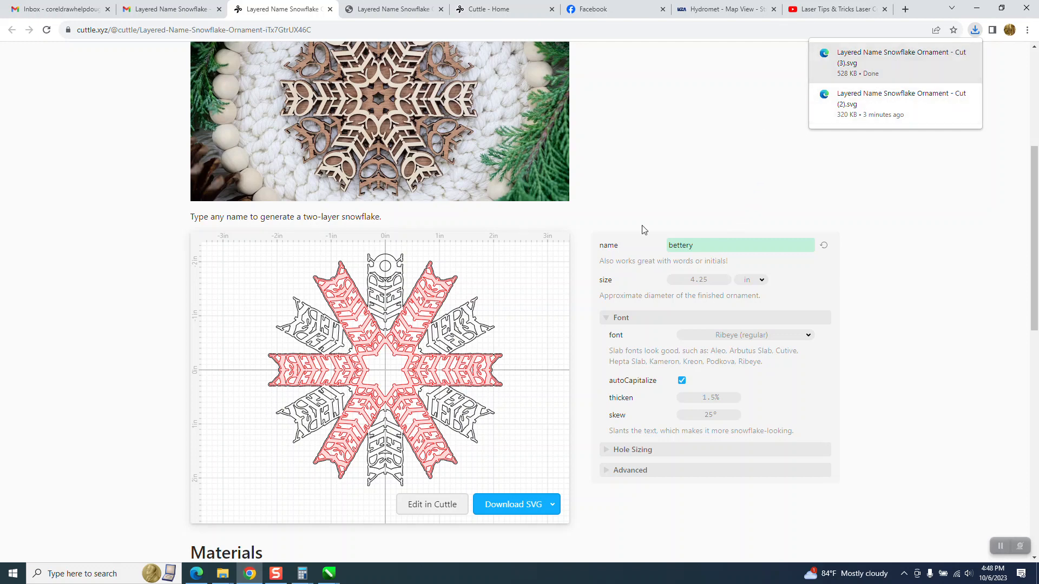
Step: Switch to the Untitled-2 document in CorelDRAW and import Layered Name Snowflake Ornament - Cut (3) beside the two existing snowflakes
click(329, 574)
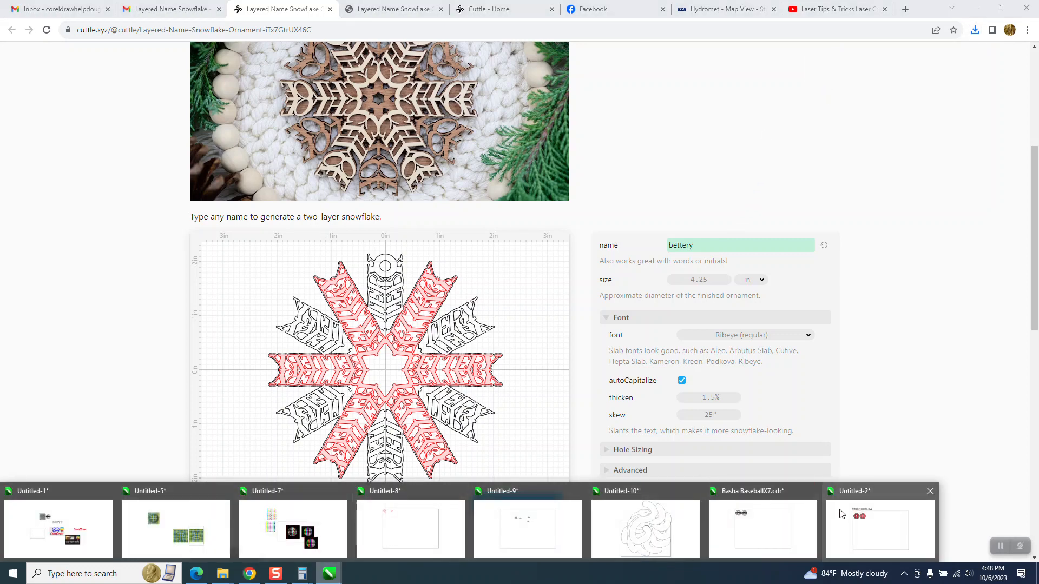
click(880, 527)
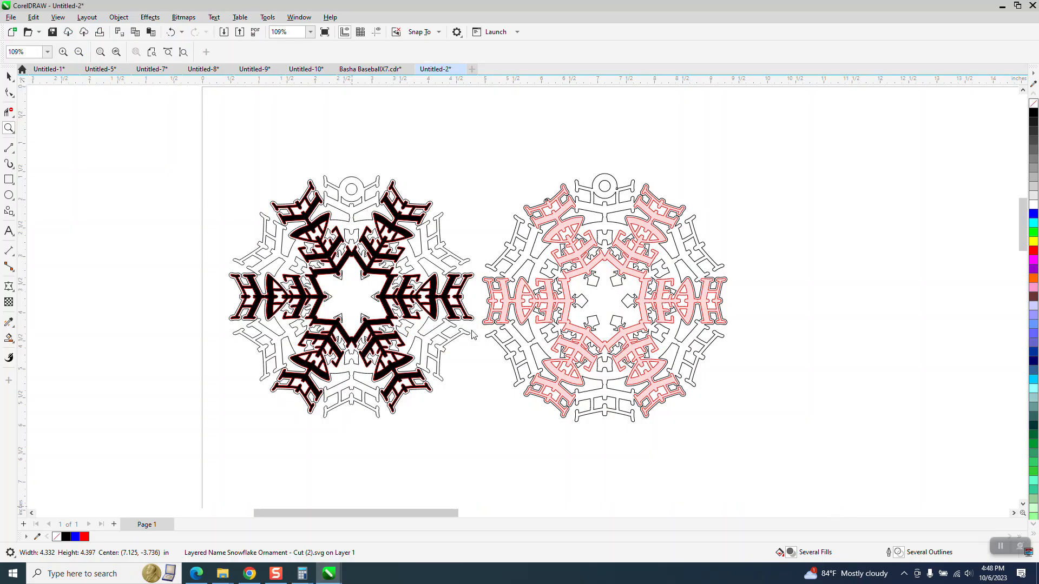
click(12, 19)
click(31, 211)
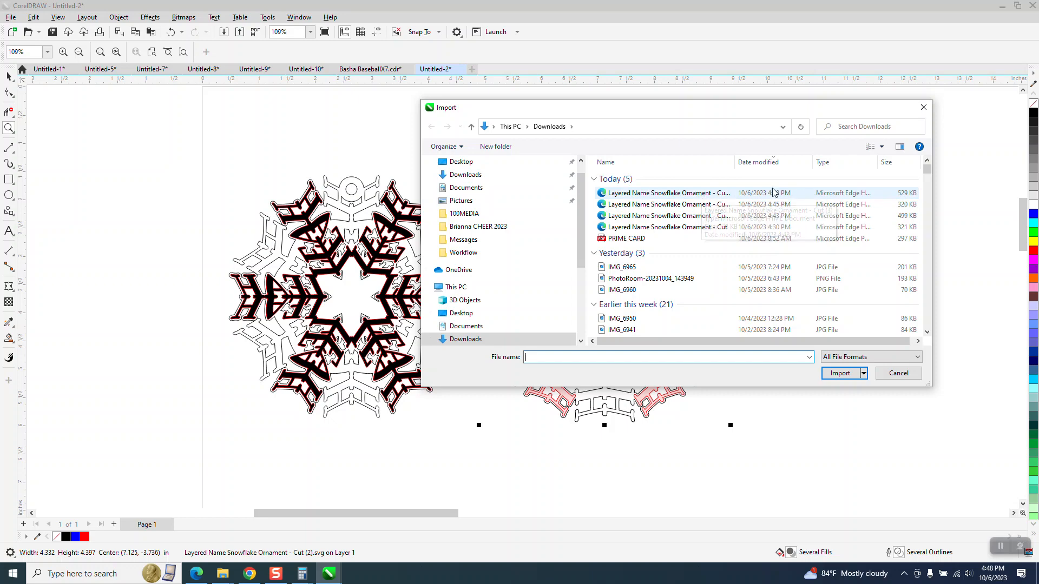
click(707, 195)
click(827, 374)
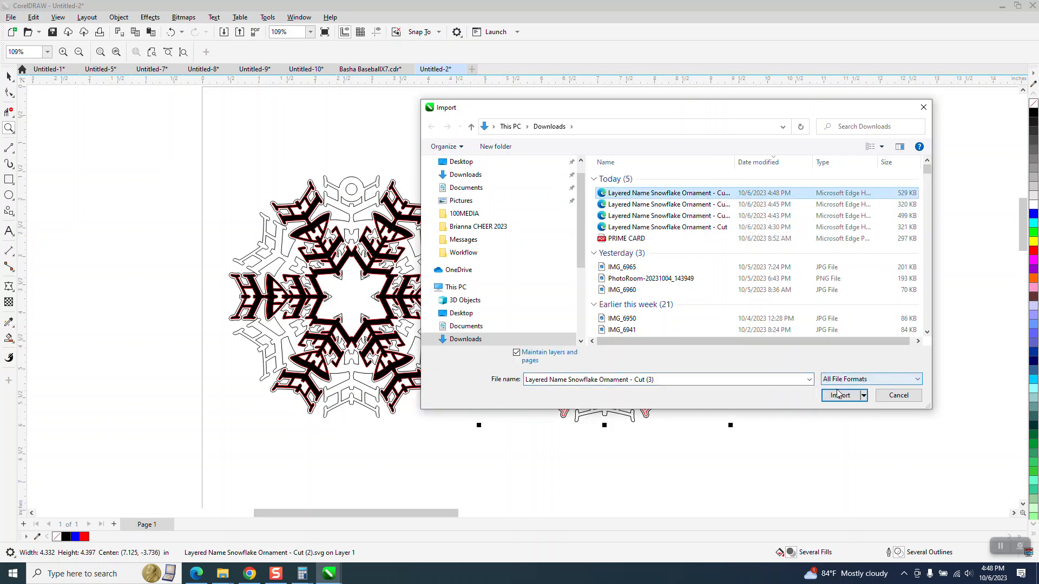
scroll(694, 300, down, 3)
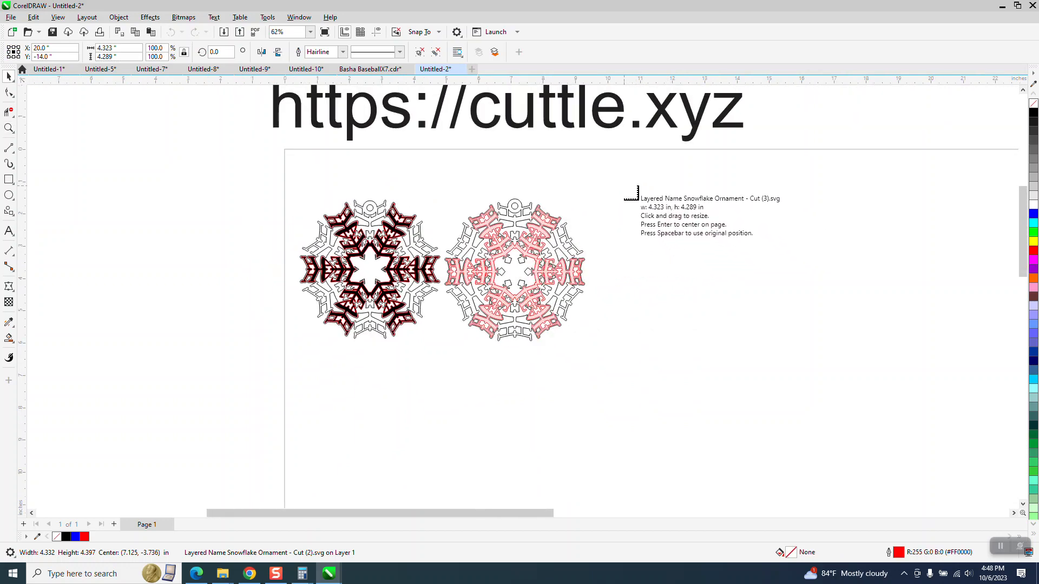
click(622, 184)
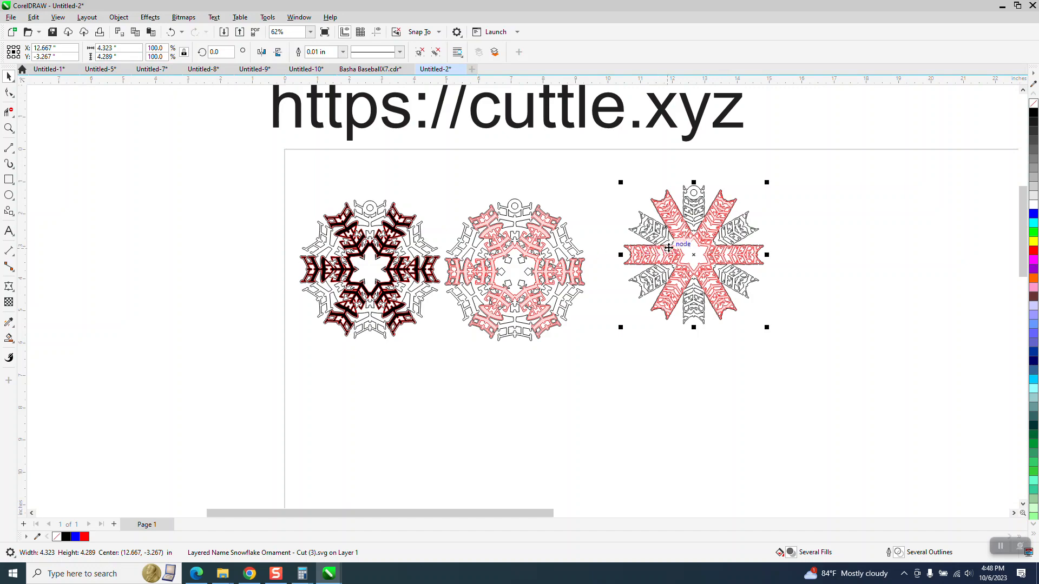
Step: Ungroup the newly imported third snowflake
click(9, 129)
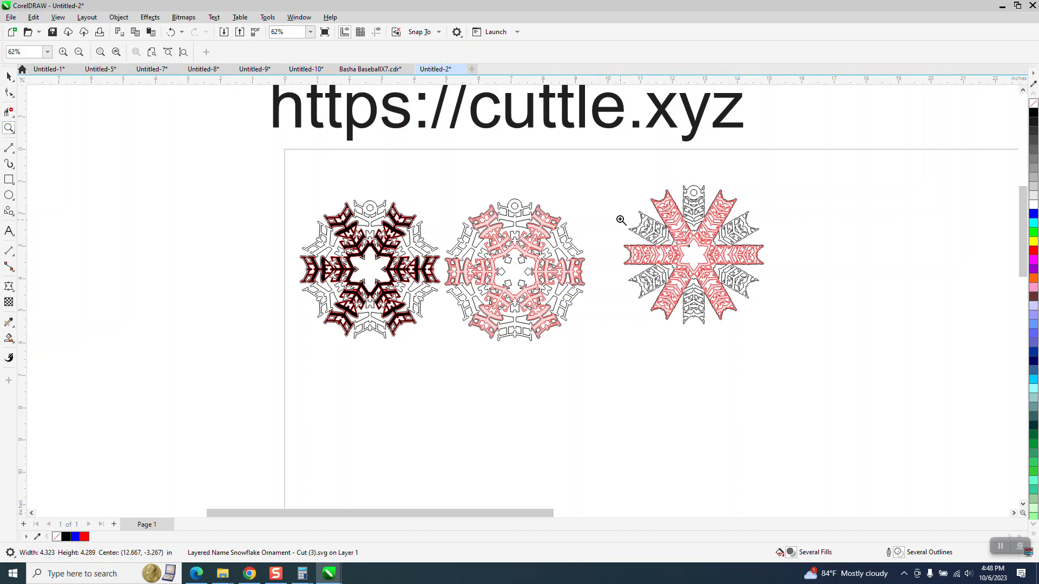
drag(617, 187, 811, 352)
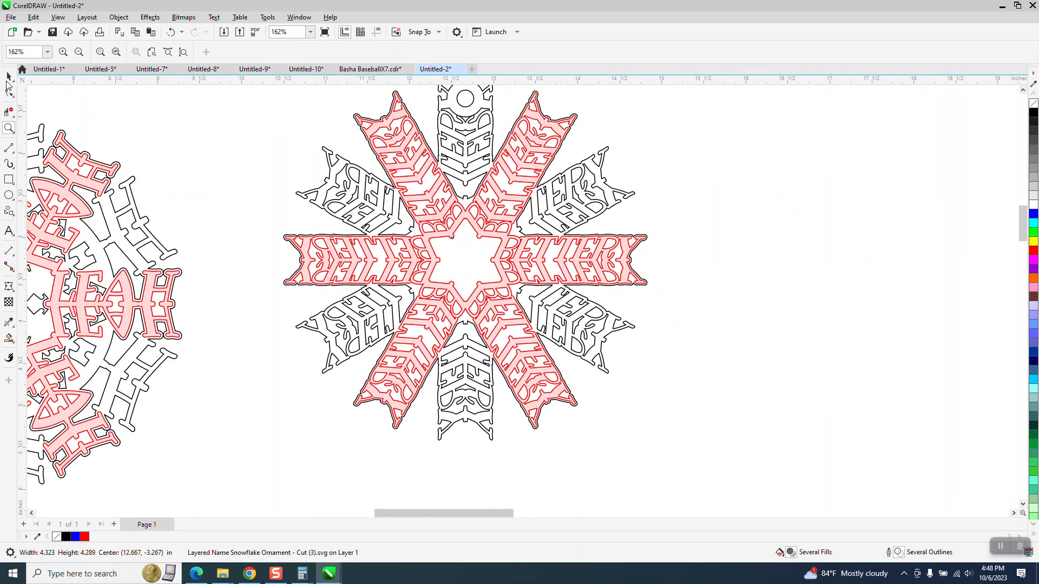
click(9, 76)
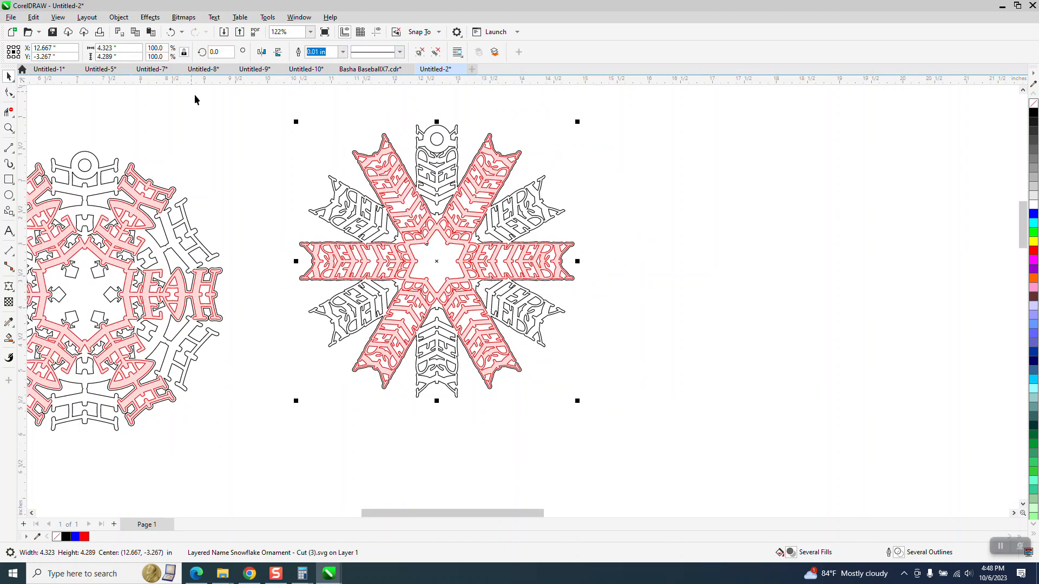
drag(236, 108, 701, 439)
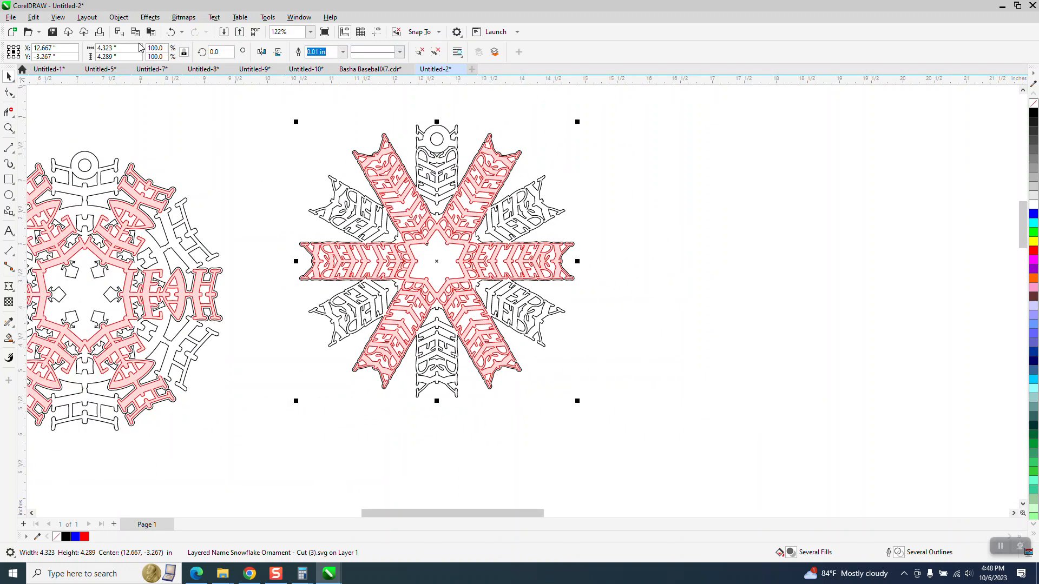
click(118, 17)
mouse_move(151, 201)
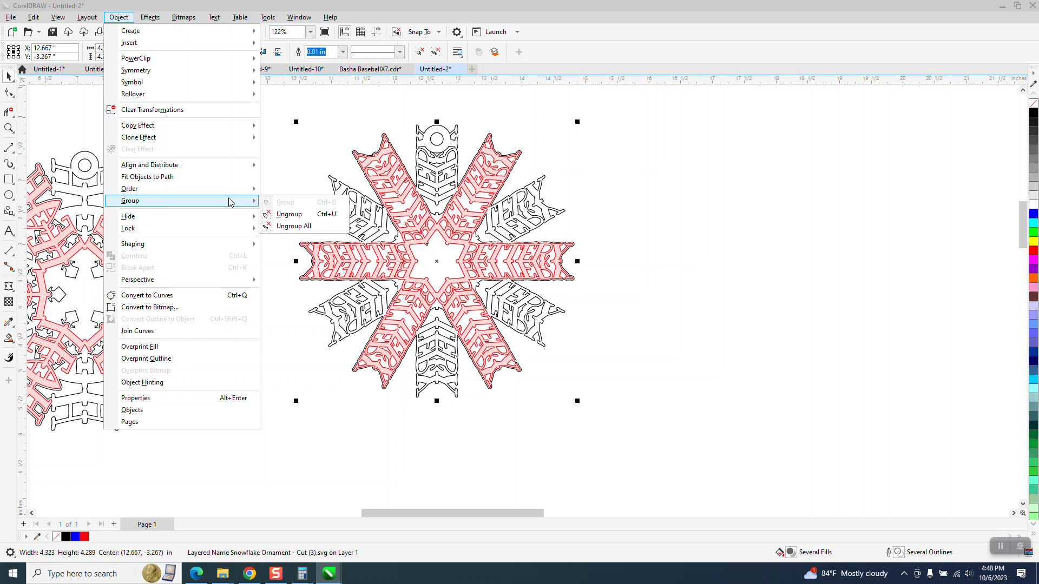
click(267, 210)
click(268, 209)
Step: Move the third snowflake about 1.18 in to the right and ungroup it once more into separate layers
drag(492, 177, 568, 180)
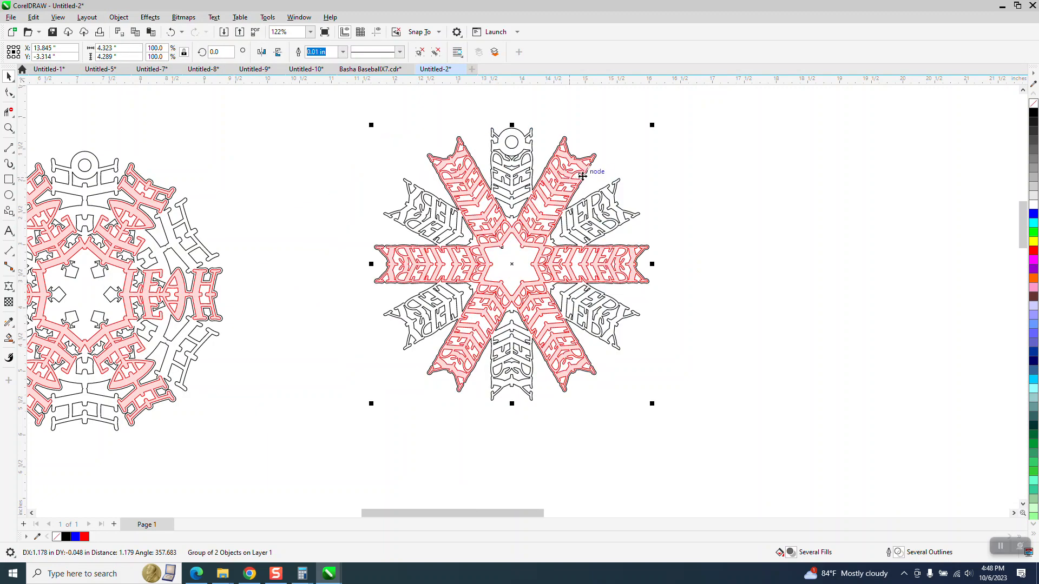
click(128, 17)
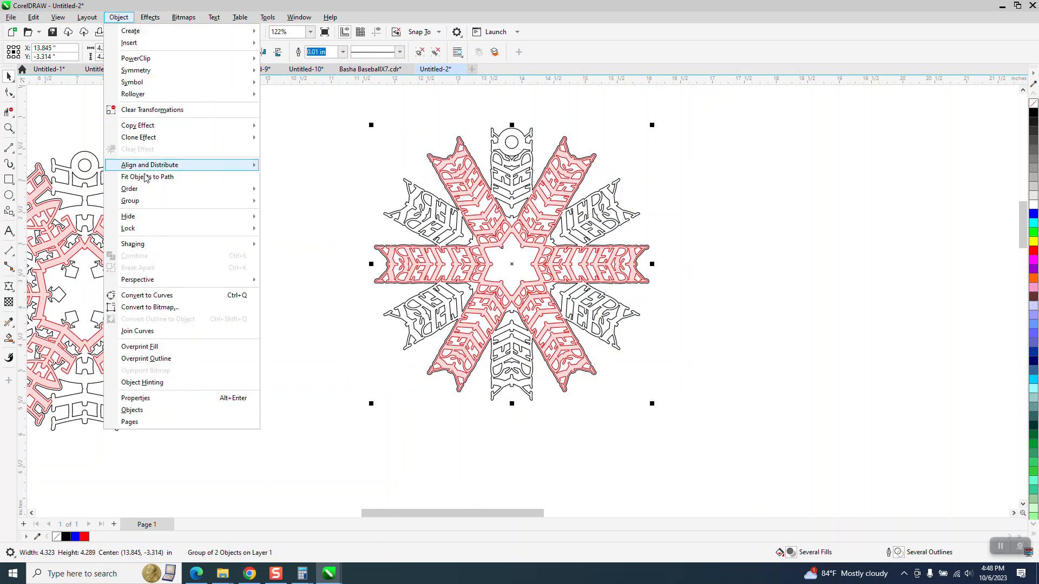
mouse_move(141, 200)
click(291, 214)
click(533, 174)
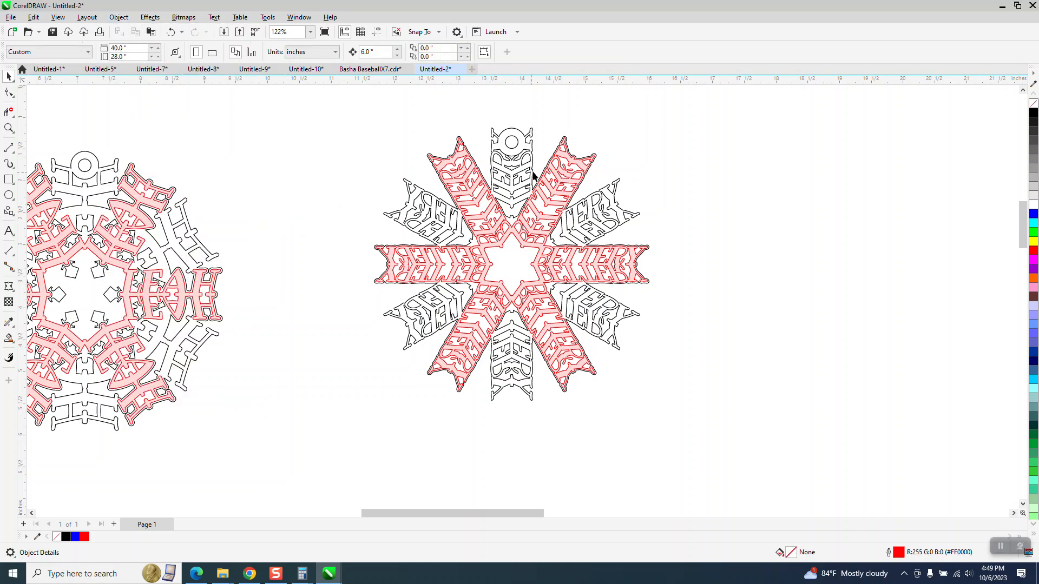
Step: Shift the pink-filled lettering layer 6 in to the right, clear of the black base layer
click(571, 167)
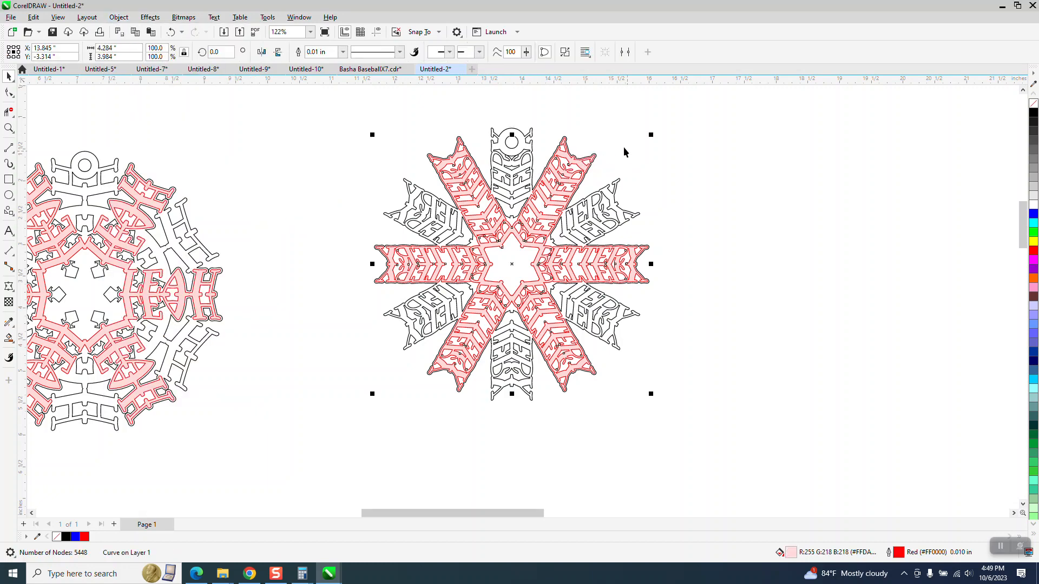
click(607, 132)
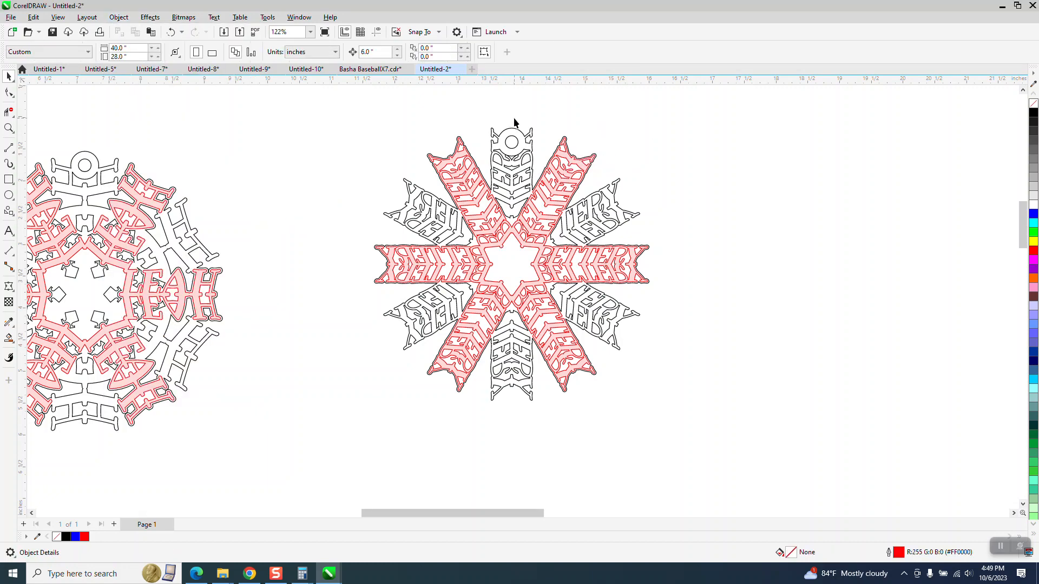
click(578, 165)
key(Right)
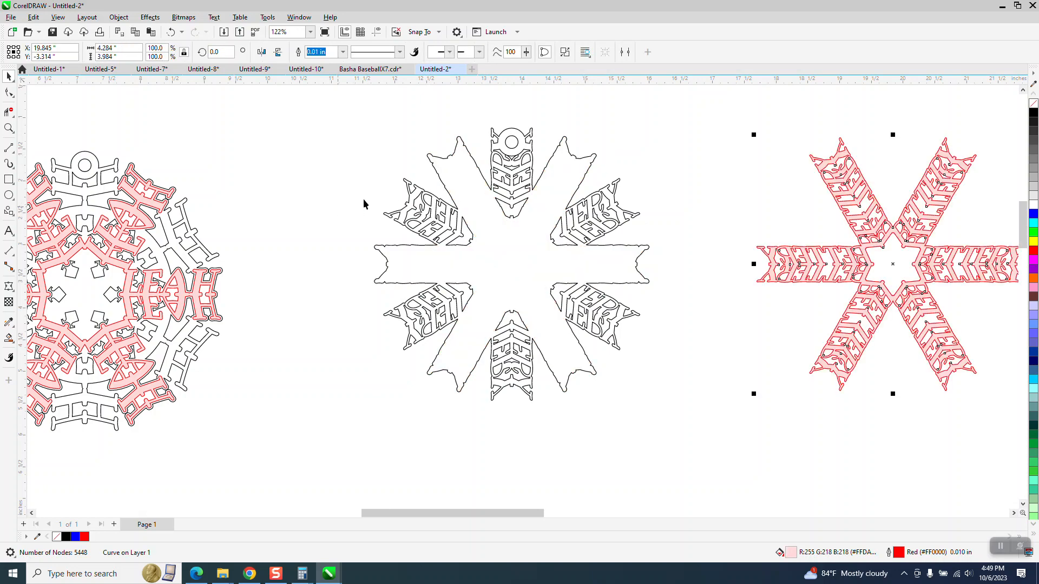
Step: Give the black base layer of the third snowflake a hairline outline in red
scroll(304, 202, down, 1)
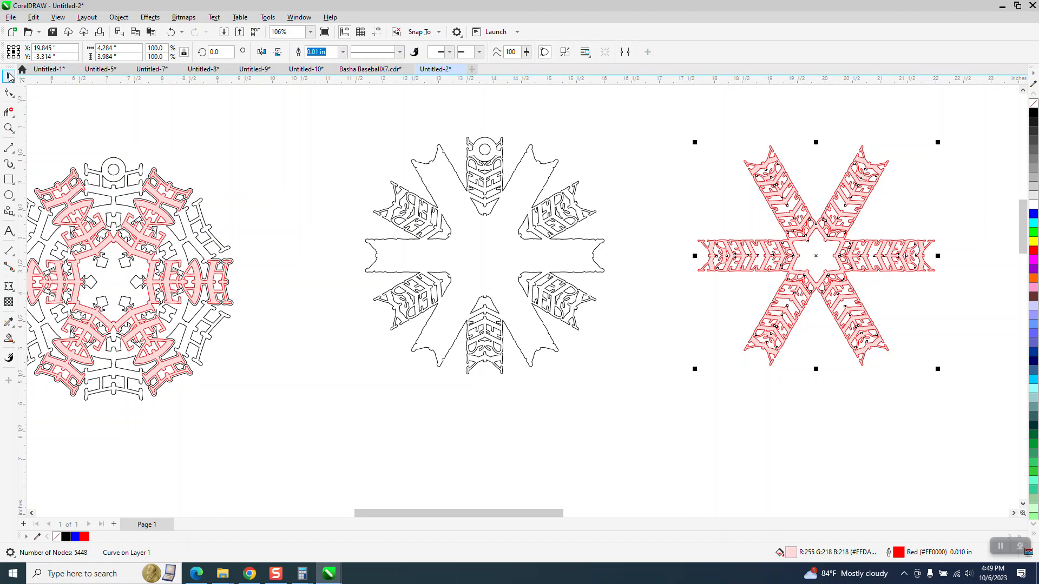
drag(326, 108, 648, 397)
click(342, 51)
click(324, 72)
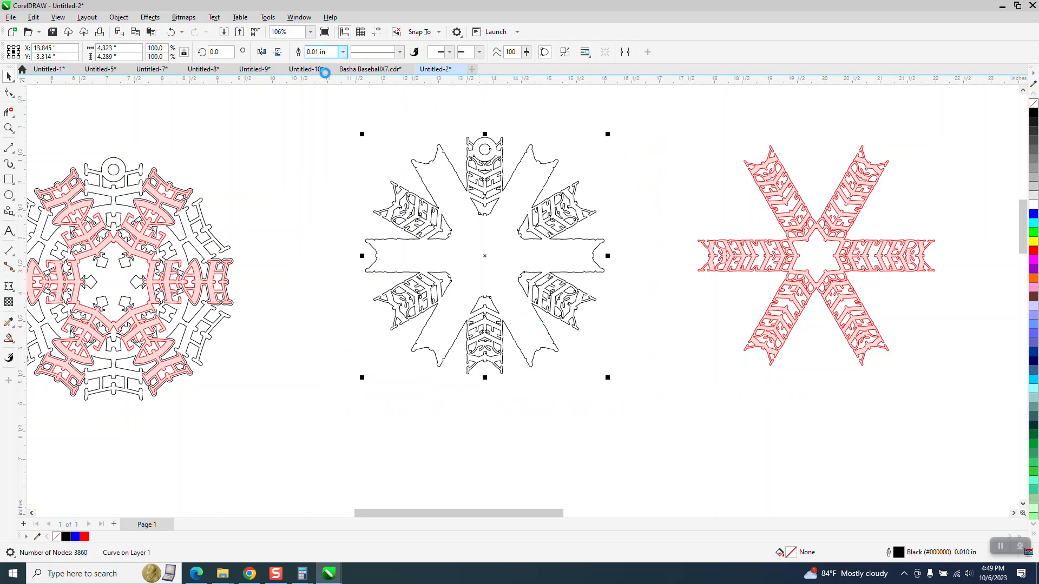
right_click(1033, 251)
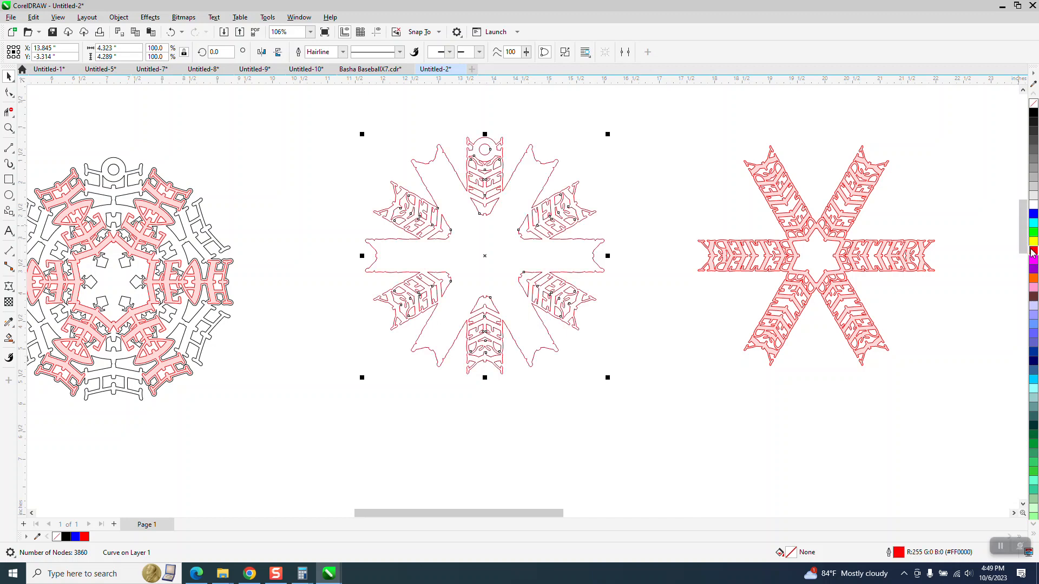
Step: Remove the fill from the separated six-armed lettering layer and set its outline to hairline
click(773, 167)
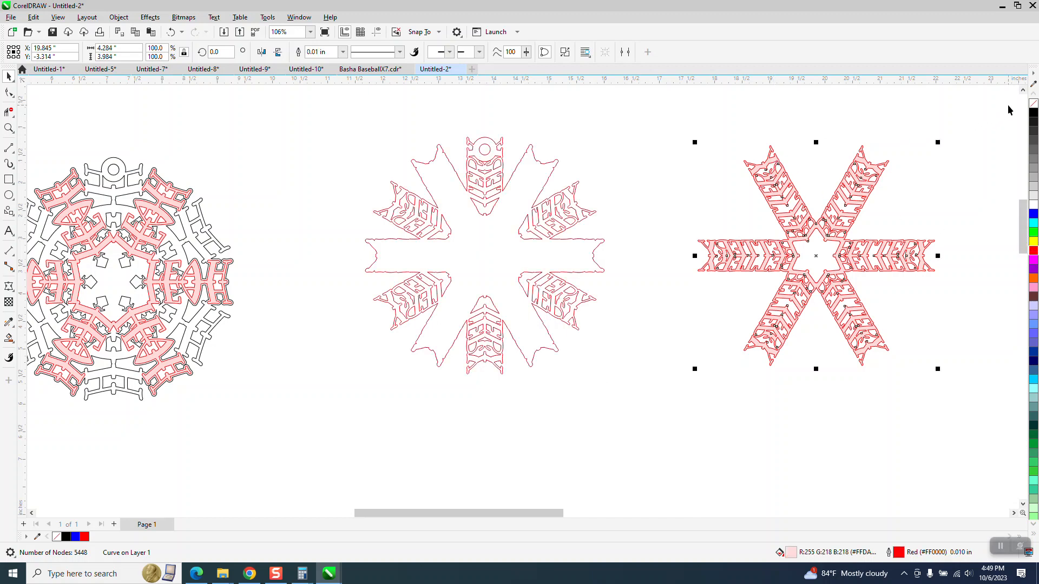
click(1033, 107)
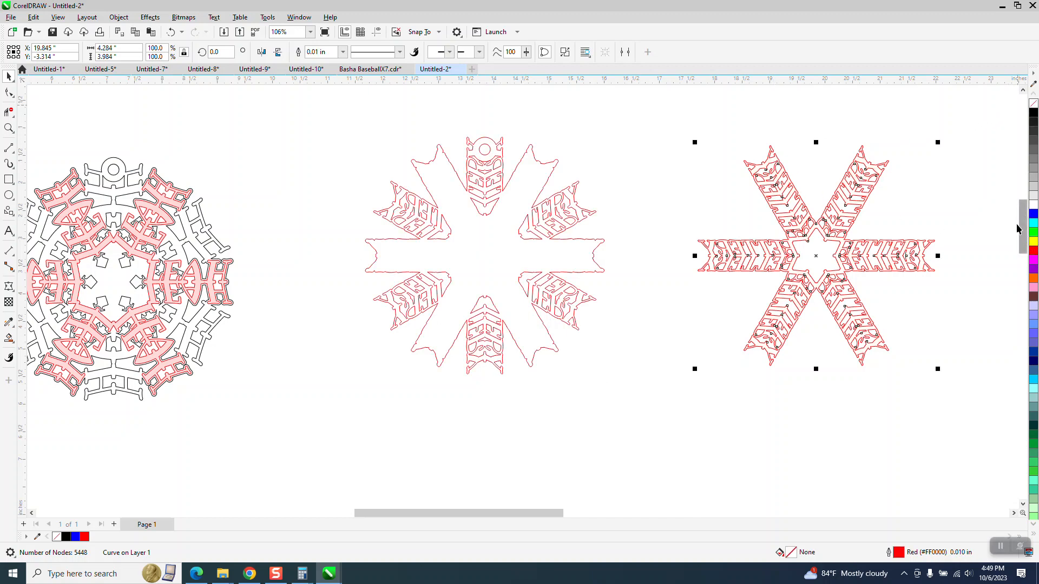
click(342, 52)
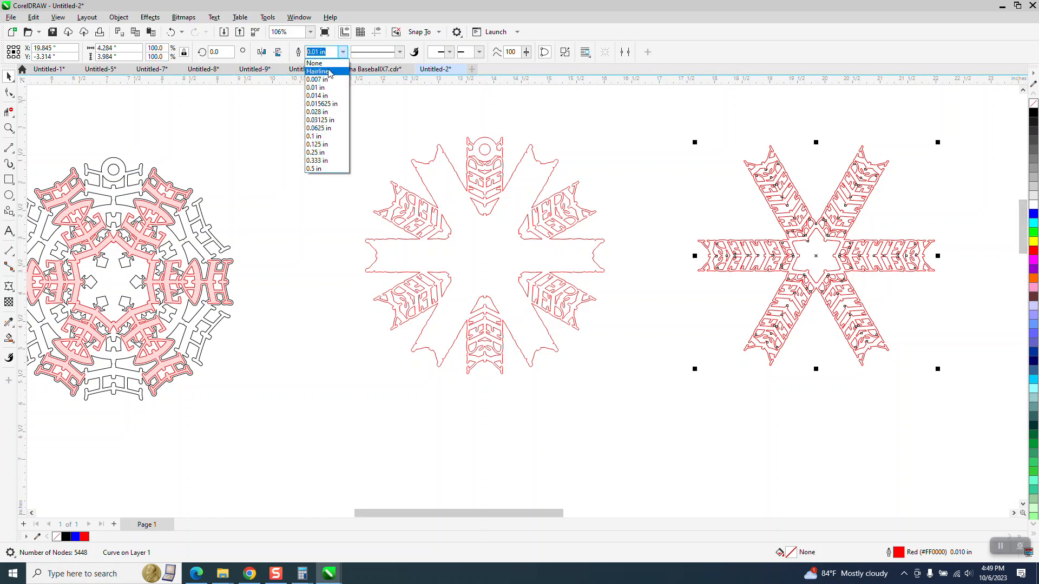
click(330, 69)
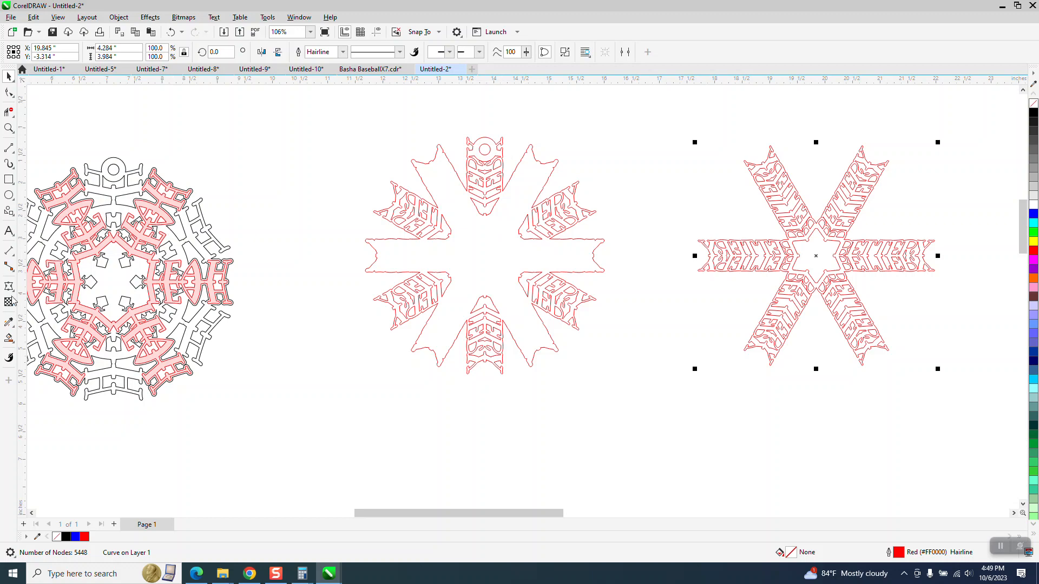
Step: Fill the snowflake's base layer with cyan using Smart Fill with no outline
click(9, 338)
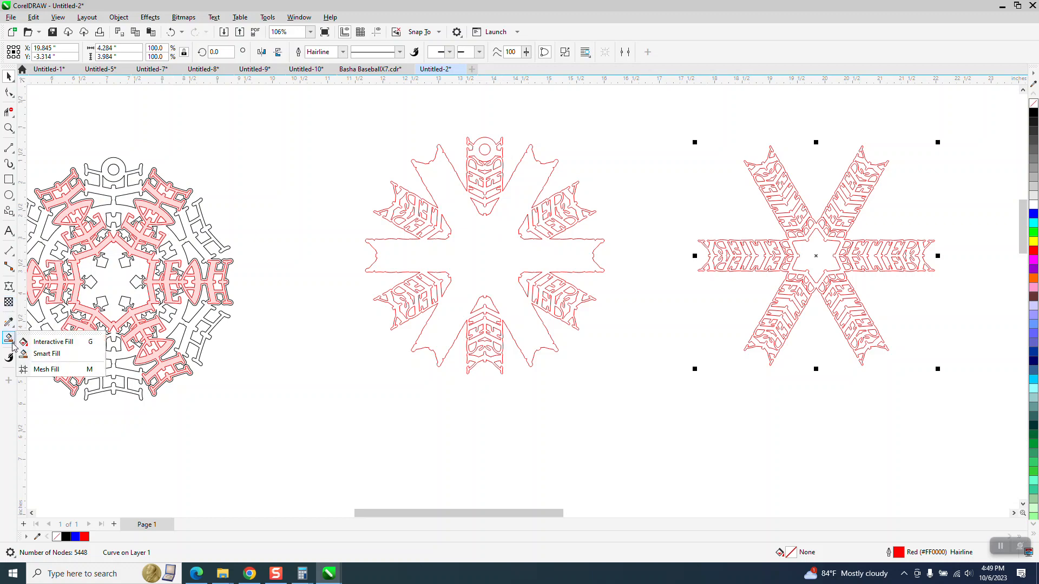
click(38, 355)
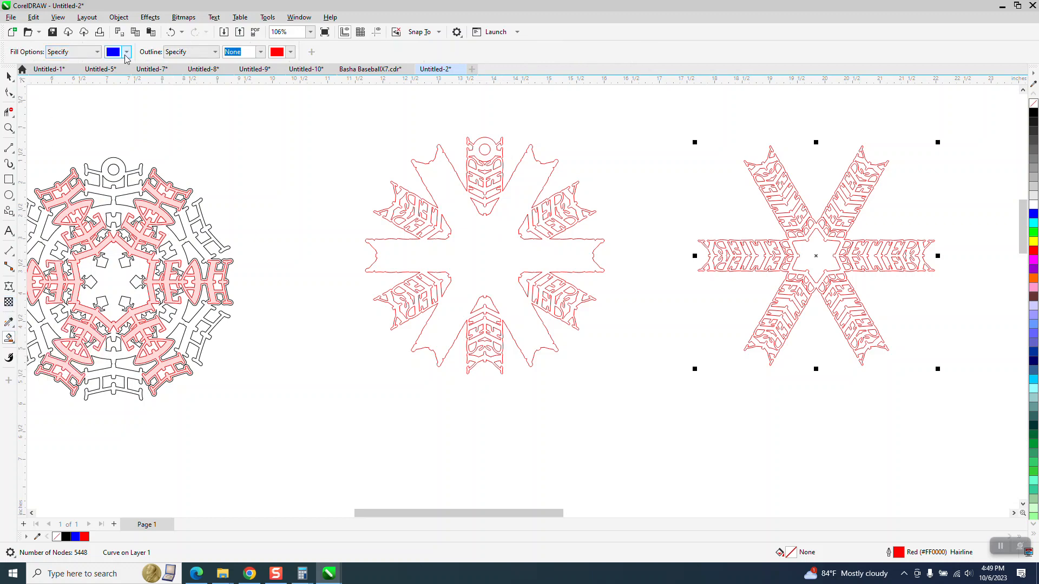
click(126, 54)
click(173, 120)
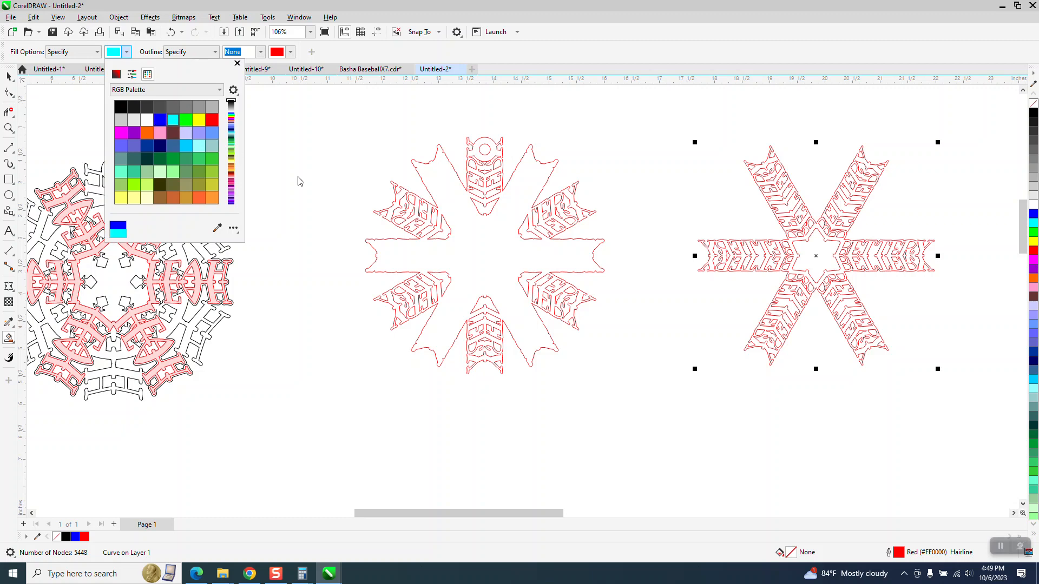
click(483, 241)
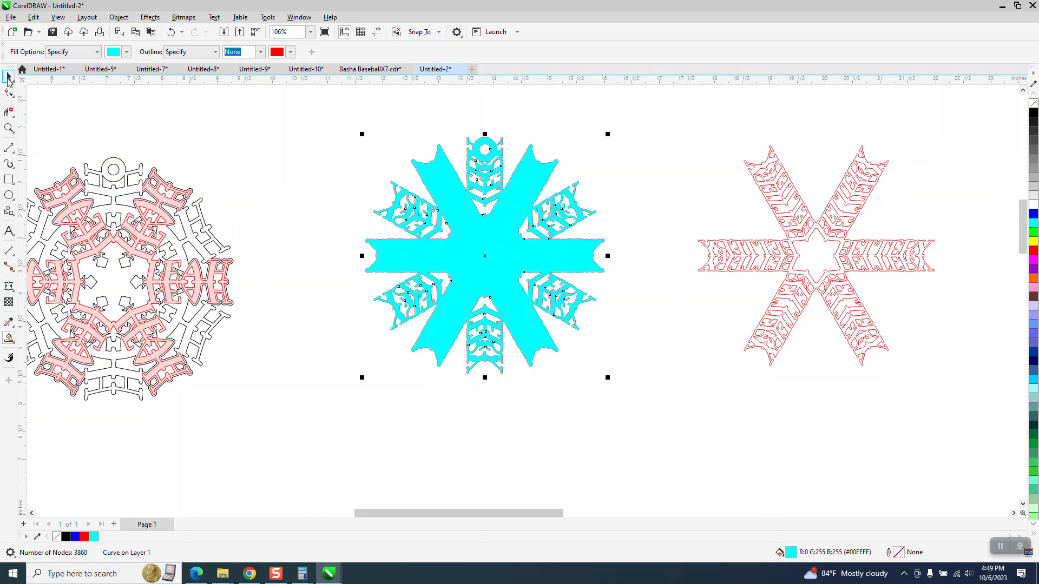
key(space)
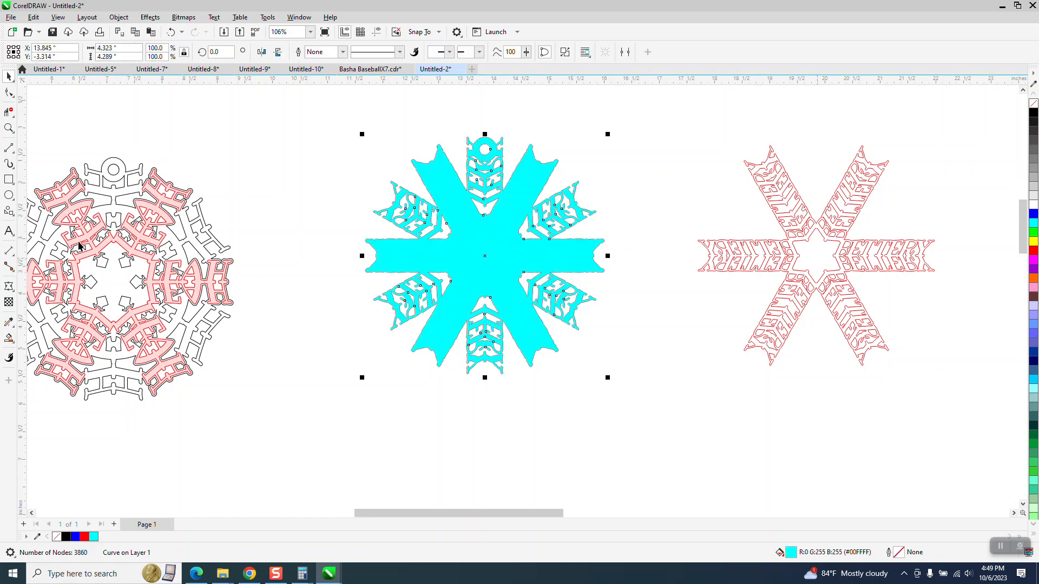
Step: Create a green Smart Fill shape with no outline from the six-armed lettering layer
click(9, 339)
click(126, 52)
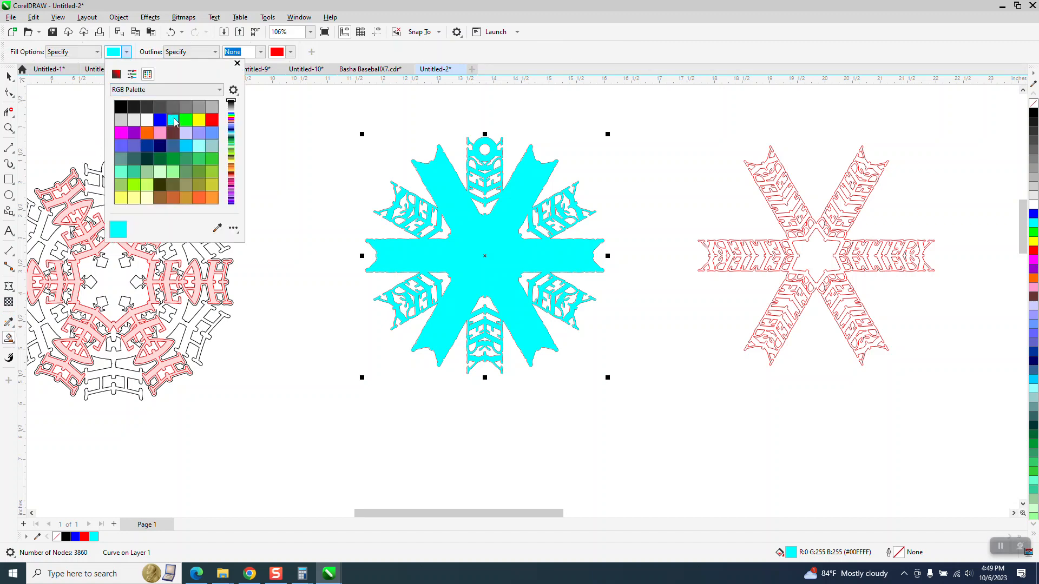
click(186, 122)
click(833, 242)
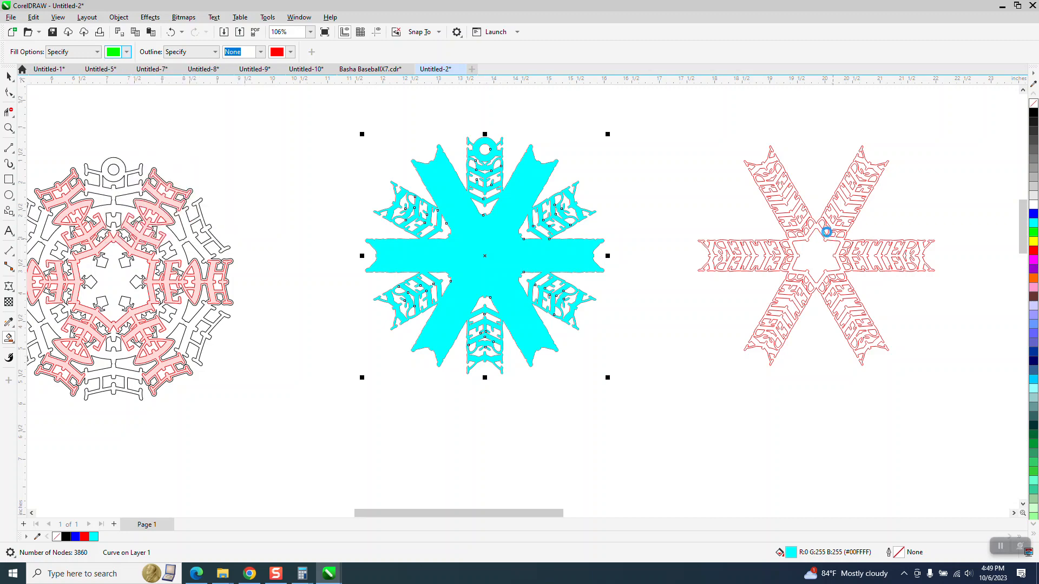
click(825, 232)
key(space)
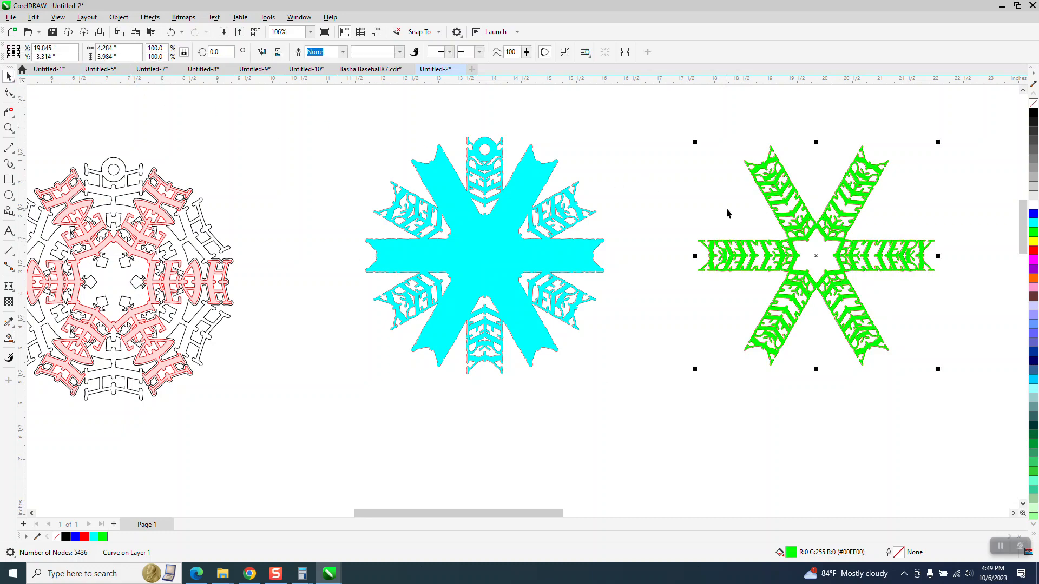
Step: Move the green lettering shape 6 in left onto the cyan base and change its fill to red
key(Left)
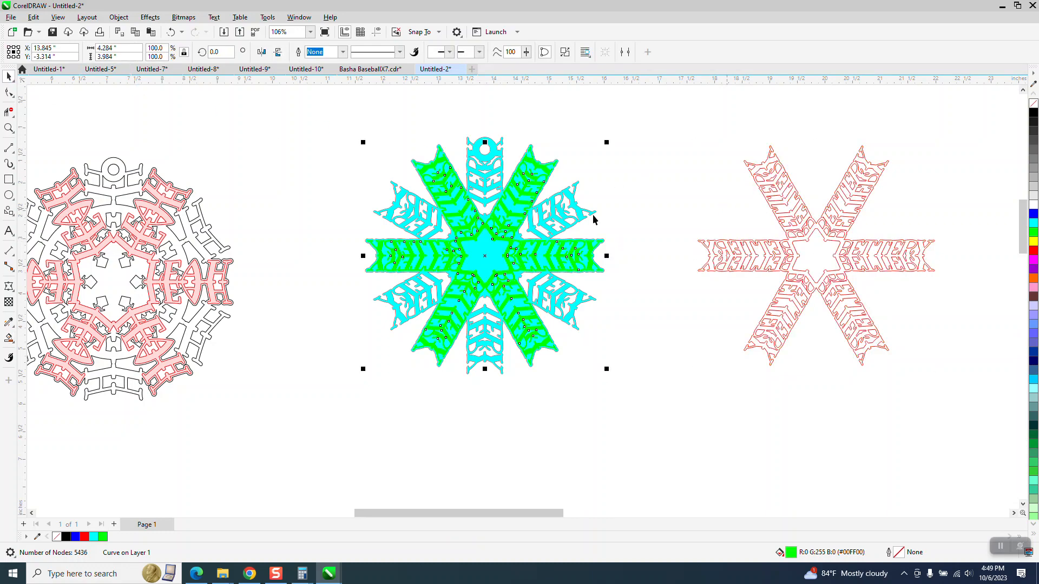
click(8, 128)
drag(411, 142, 608, 283)
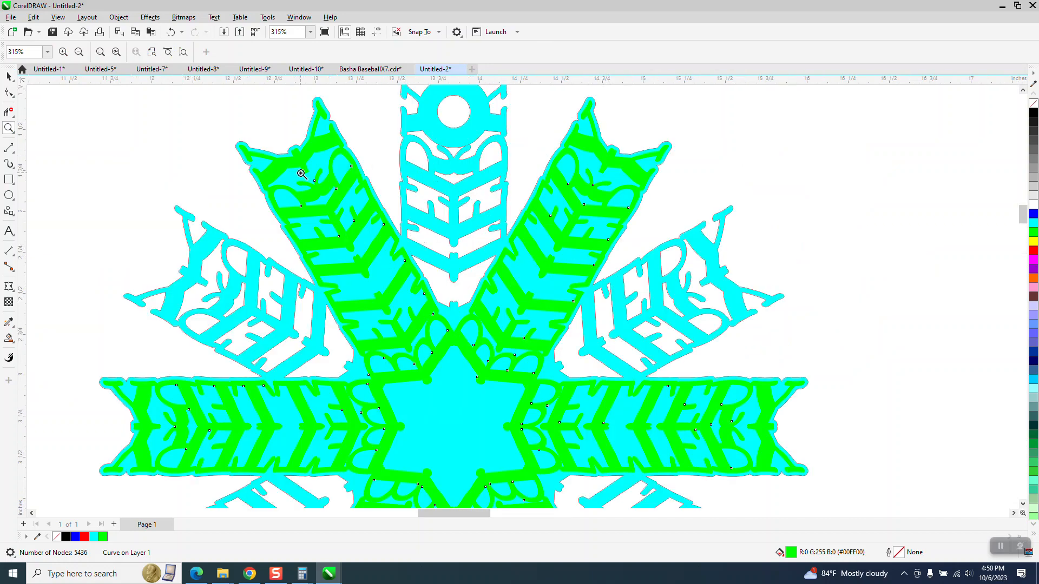
click(9, 76)
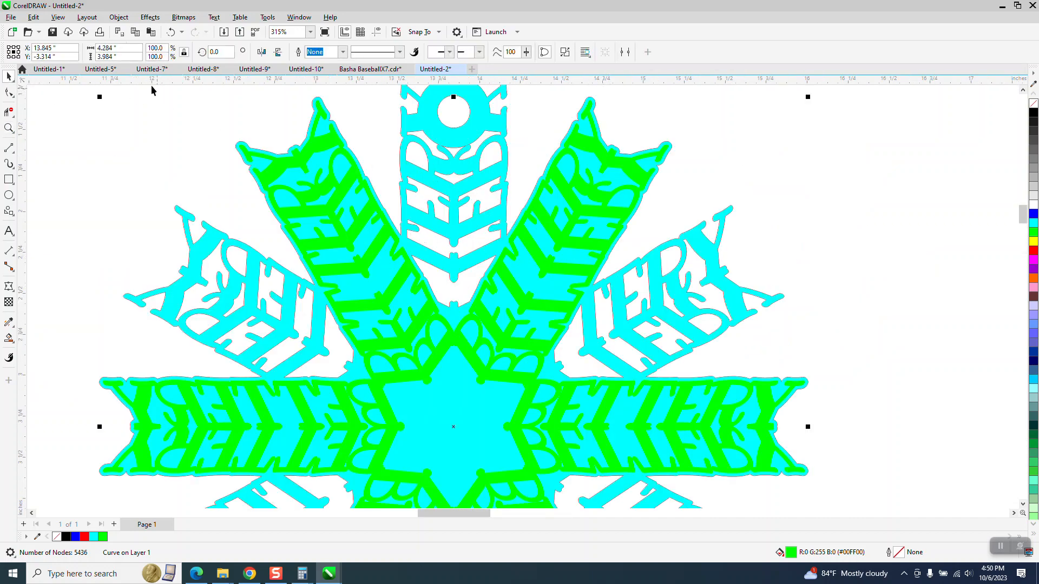
click(1033, 250)
Step: Examine the red-on-cyan snowflake preview, the separate red outline lettering layer and the two earlier snowflakes
scroll(360, 234, down, 1)
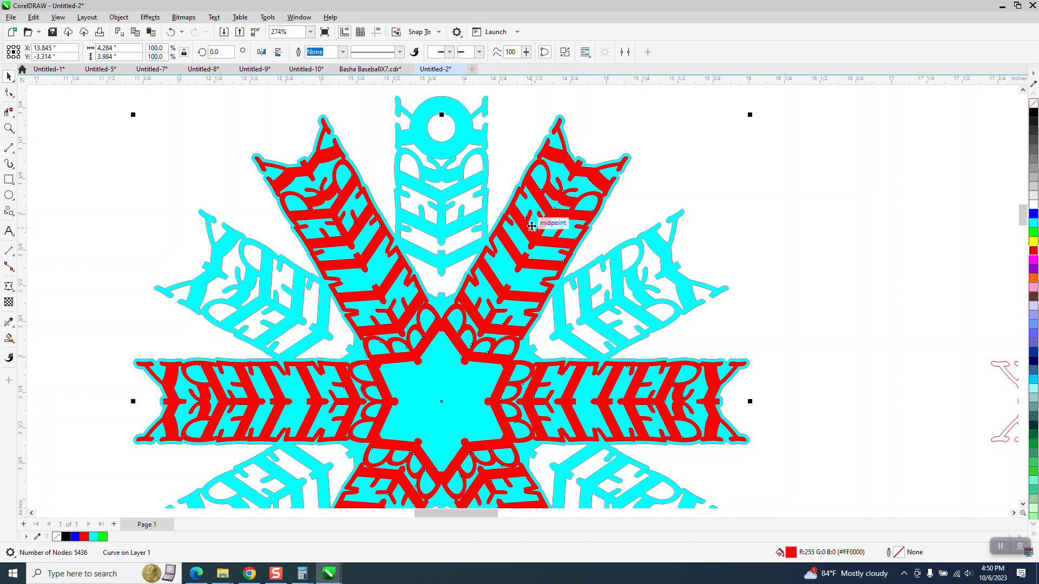
scroll(527, 225, down, 1)
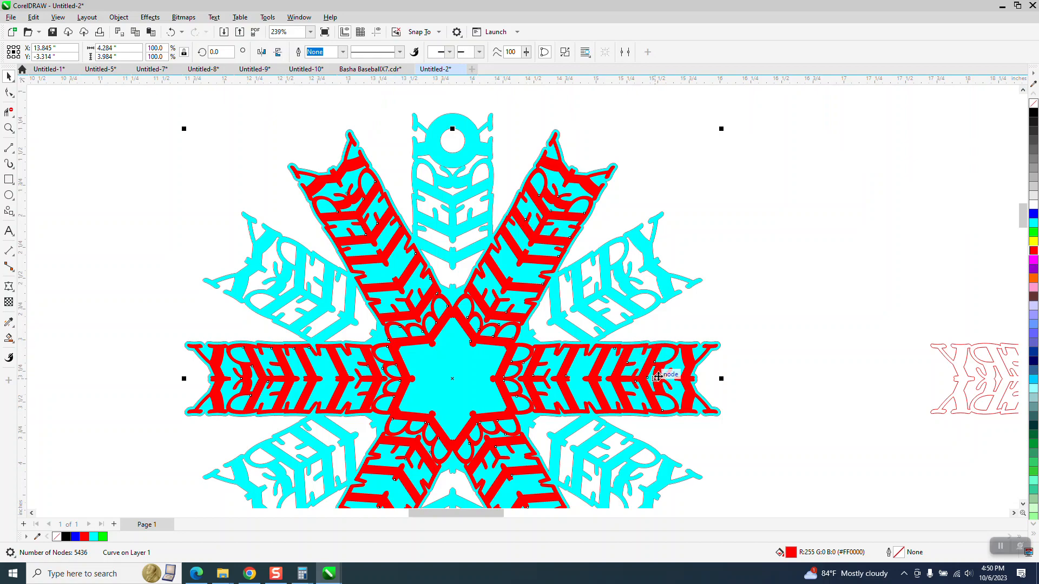
scroll(517, 296, down, 2)
scroll(517, 296, down, 7)
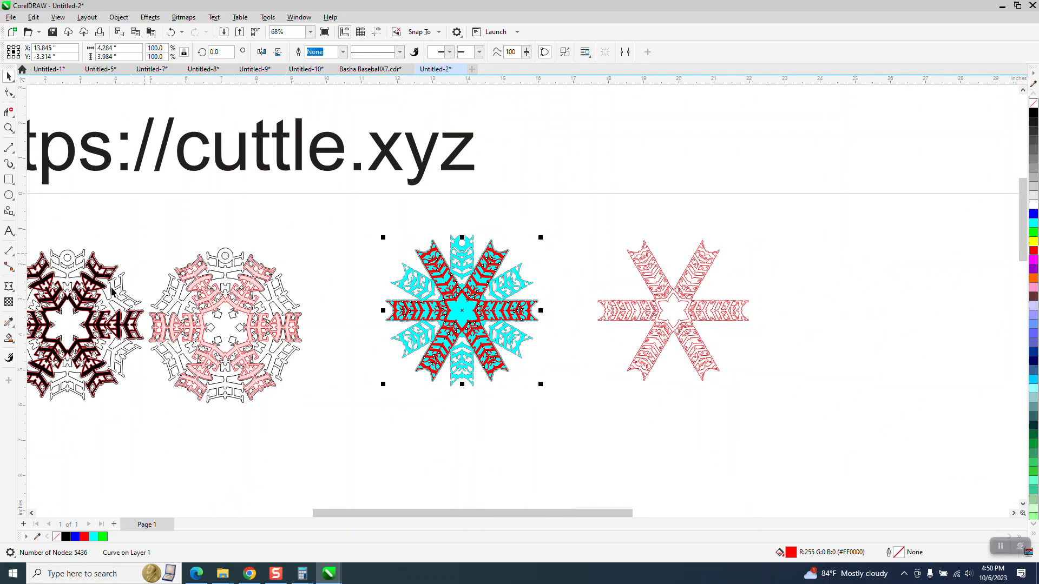
click(9, 129)
drag(154, 246, 411, 396)
scroll(355, 313, down, 5)
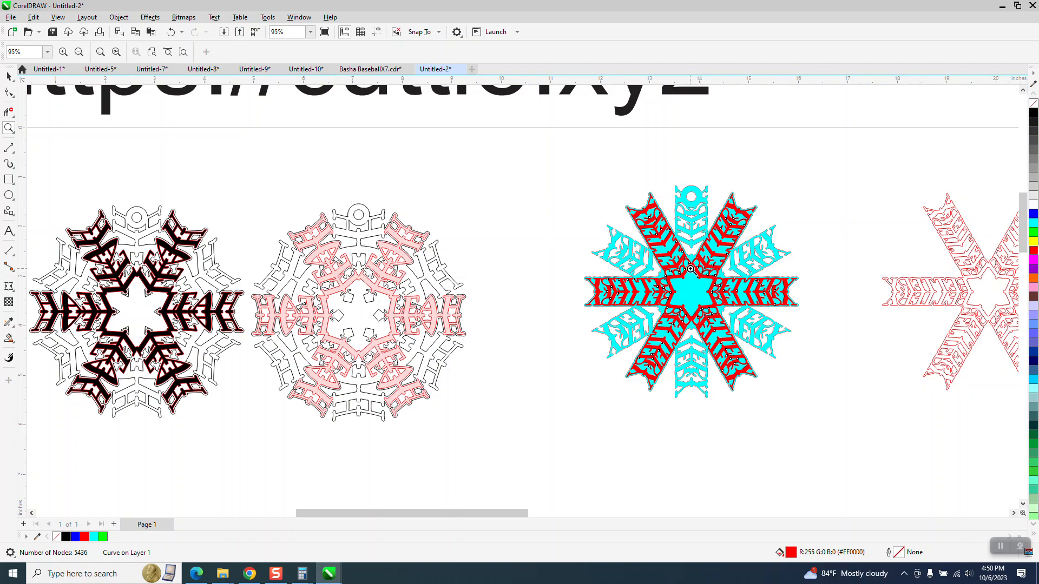
drag(580, 189, 892, 417)
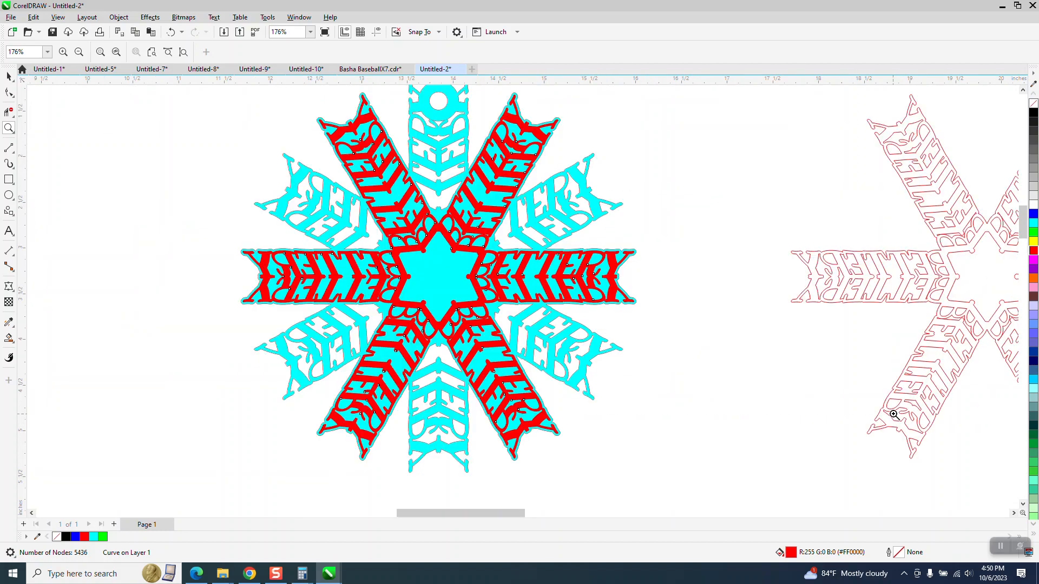
scroll(708, 378, down, 1)
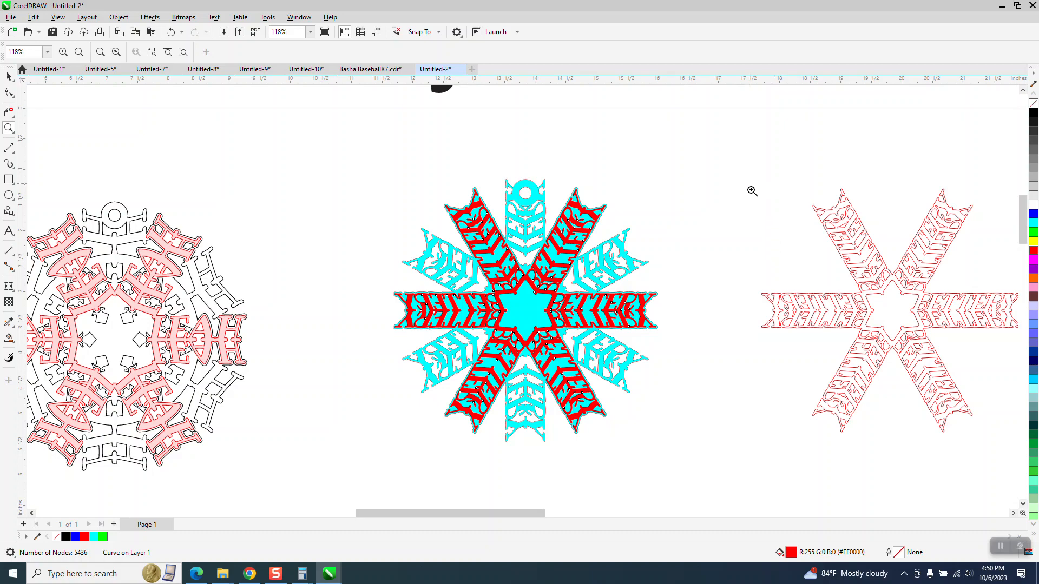
drag(748, 183, 965, 459)
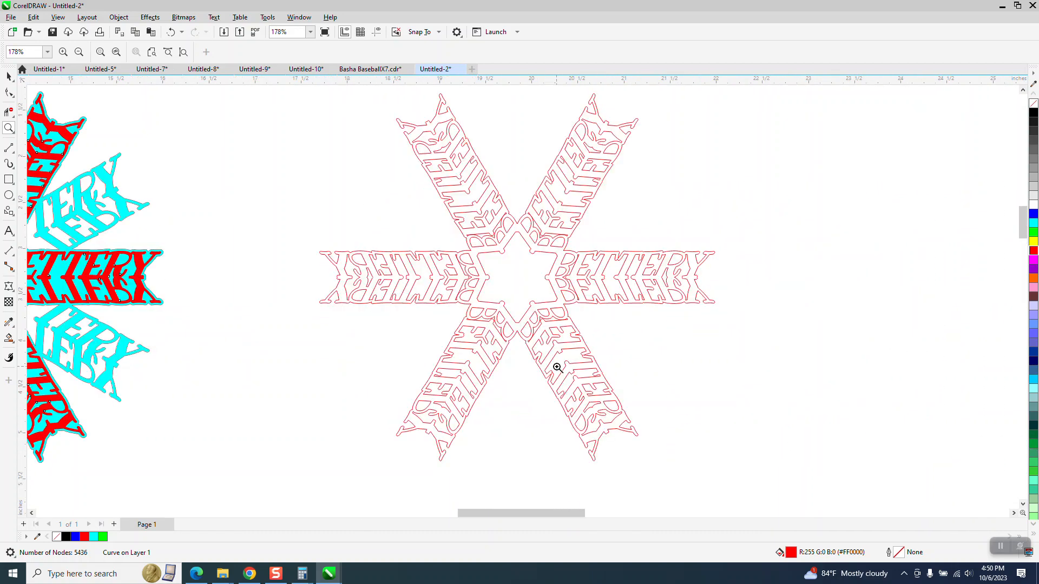
scroll(562, 366, down, 5)
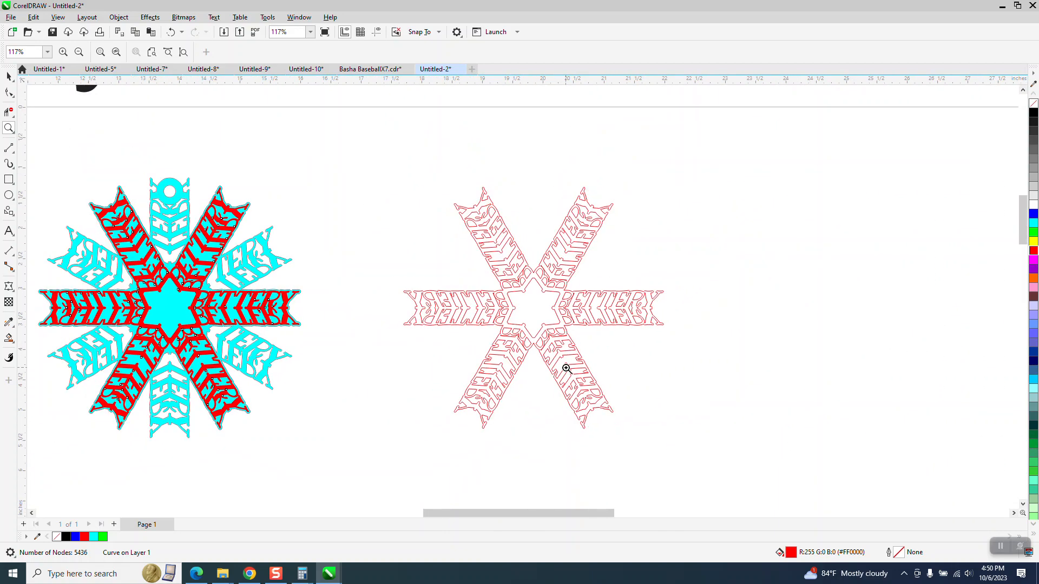
scroll(130, 228, down, 1)
scroll(181, 213, down, 1)
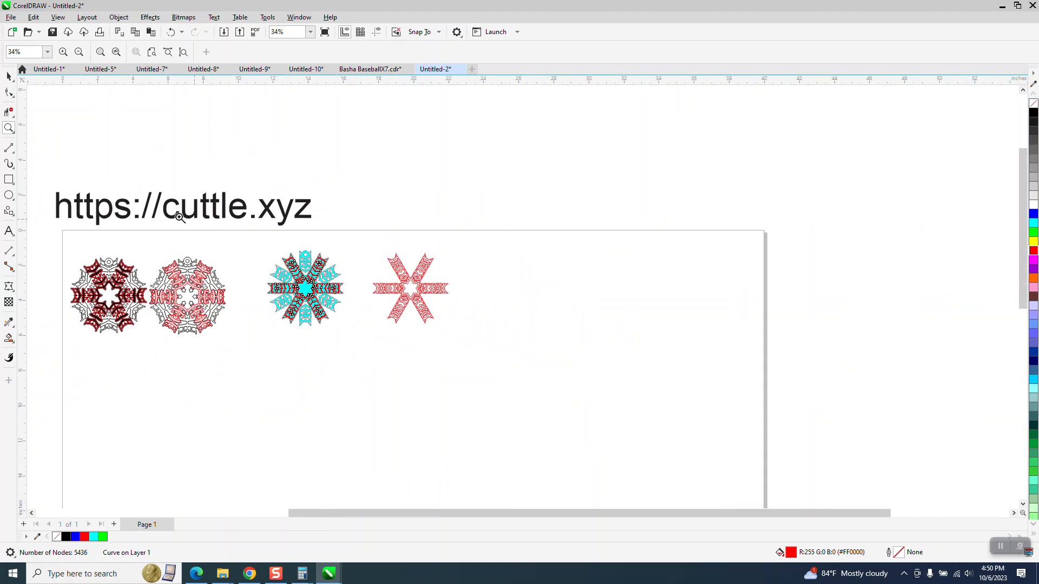